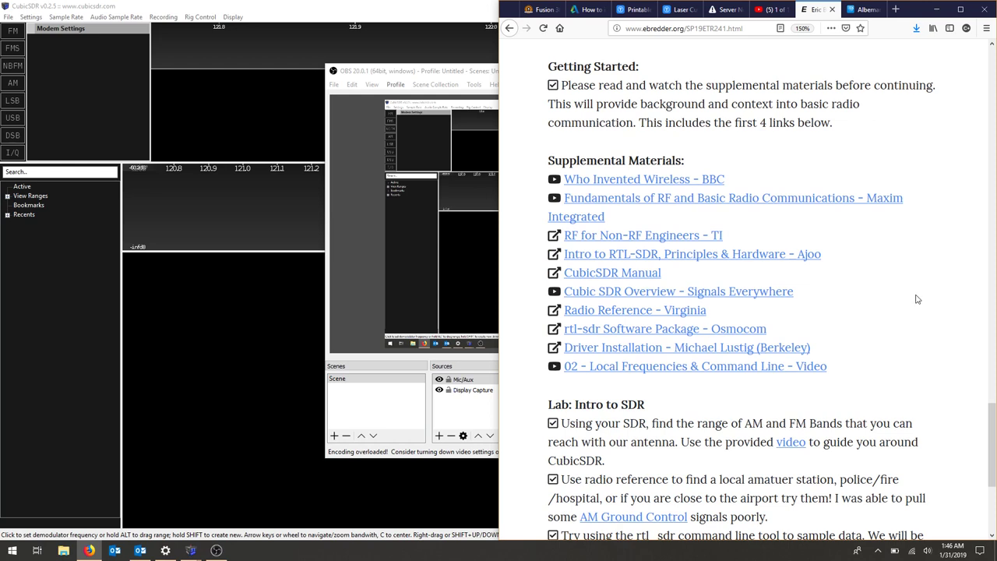
# Open the Charlottesville-Albemarle Airport (CHO) listing from Albemarle County and highlight the 121.90 Ground Control frequency.
pyautogui.click(679, 315)
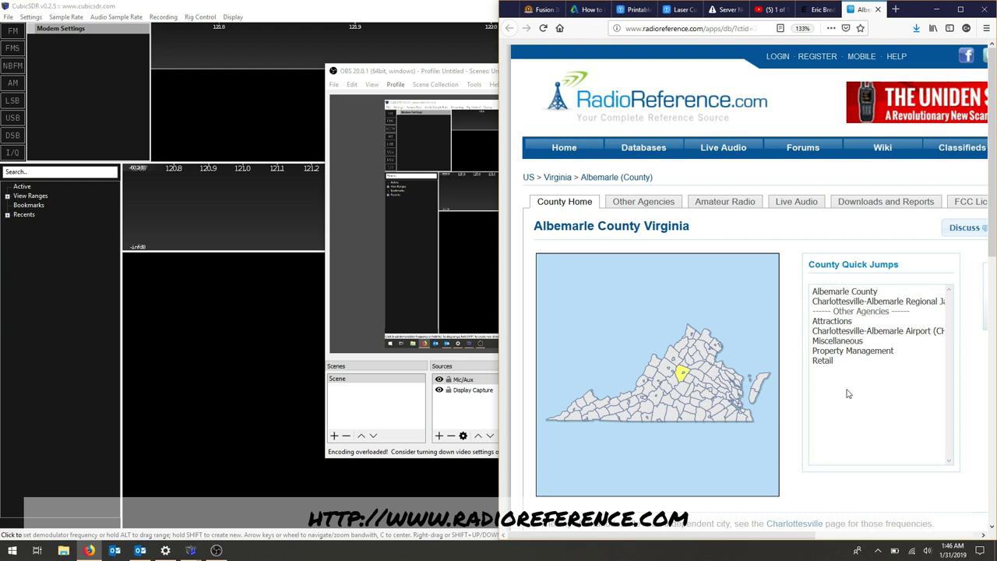
pyautogui.scroll(-5, 848, 394)
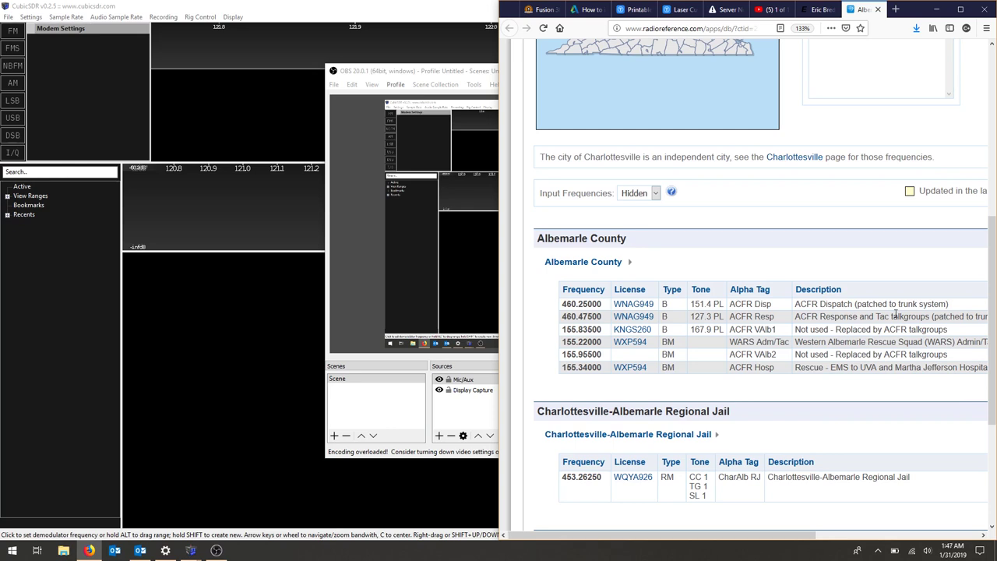
pyautogui.scroll(5, 896, 314)
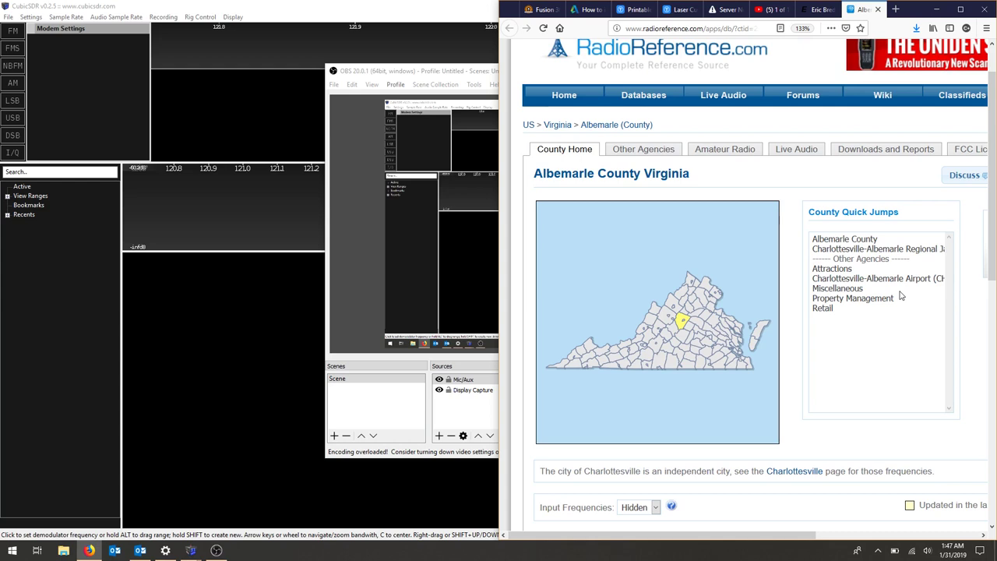
pyautogui.click(896, 278)
pyautogui.click(556, 363)
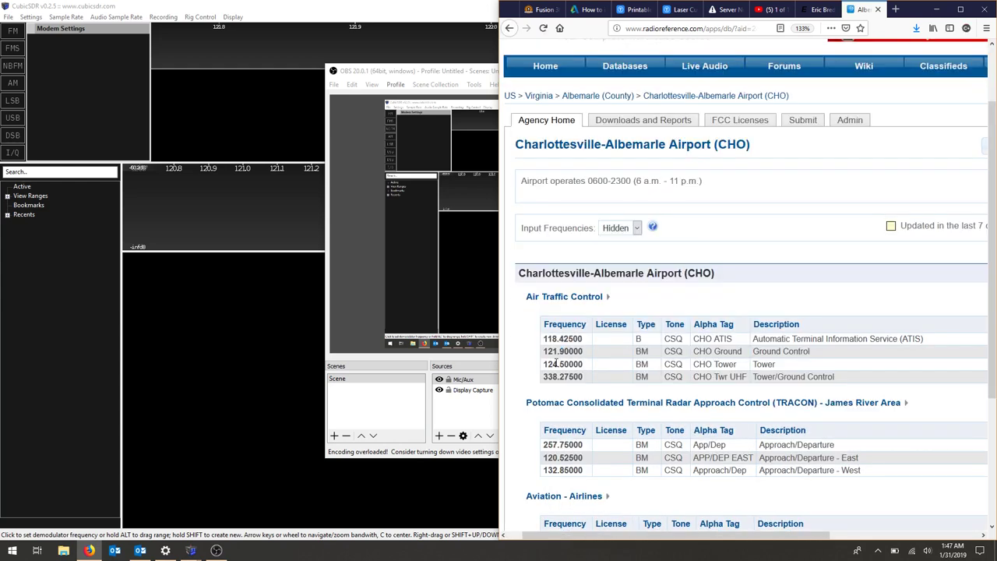
pyautogui.moveTo(542, 351); pyautogui.dragTo(565, 351)
# Maximize CubicSDR and start the Generic RTL2832U receiver centred at 121.9 MHz.
pyautogui.click(470, 232)
pyautogui.doubleClick(406, 10)
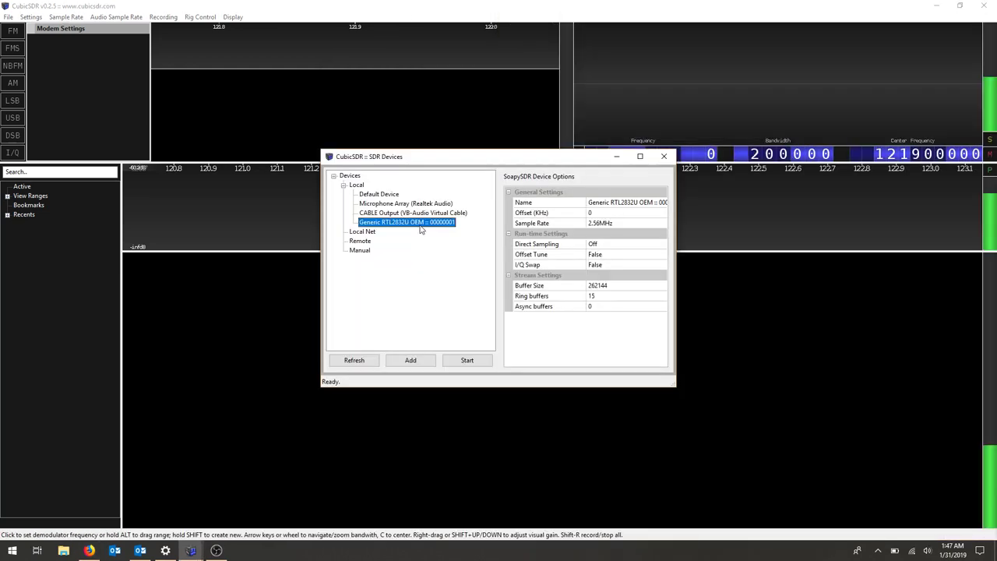
pyautogui.click(468, 359)
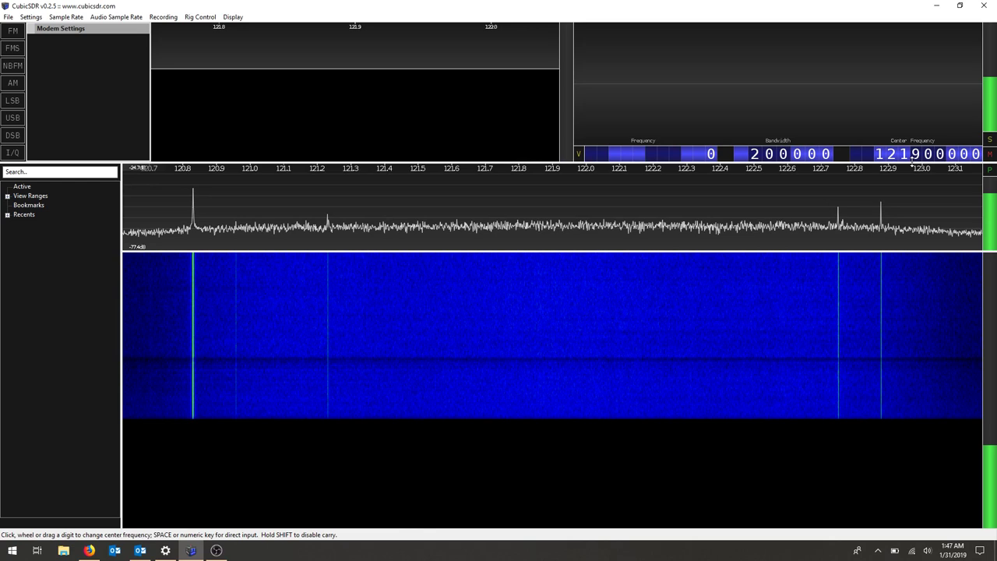
pyautogui.press('space')
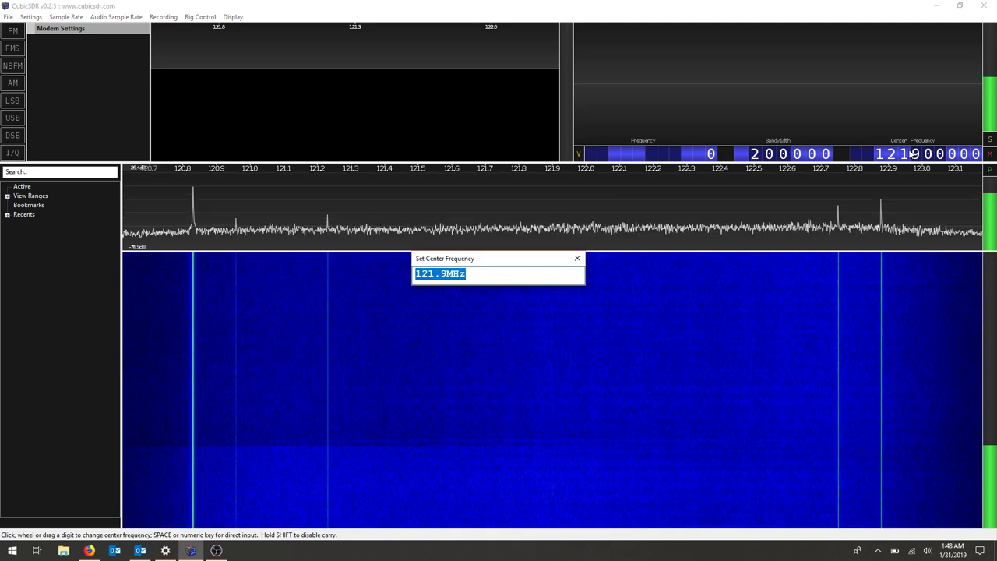
pyautogui.press('Escape')
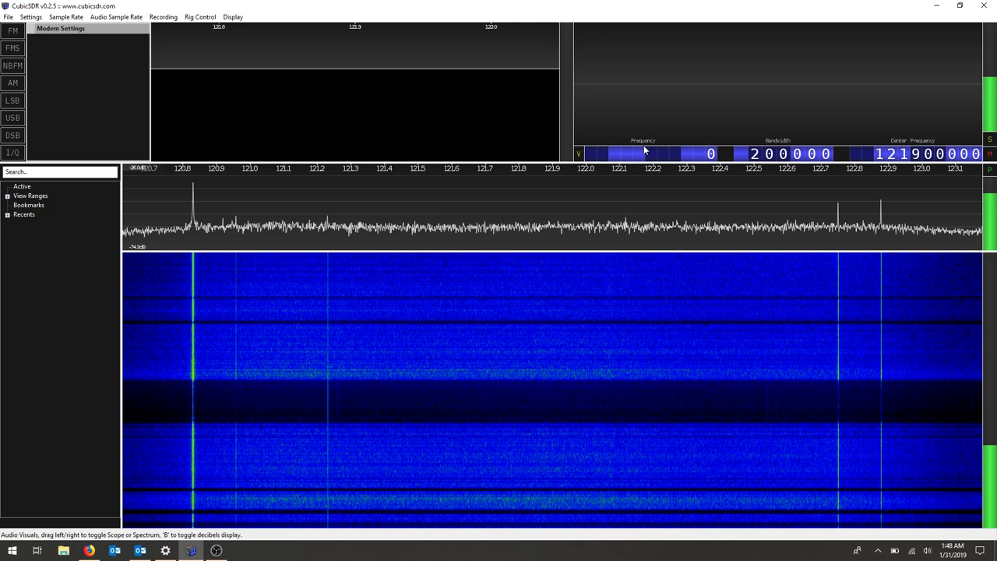
# Add a waterfall demodulator and narrow it to AM at 121.903 MHz with 6 kHz bandwidth.
pyautogui.click(193, 360)
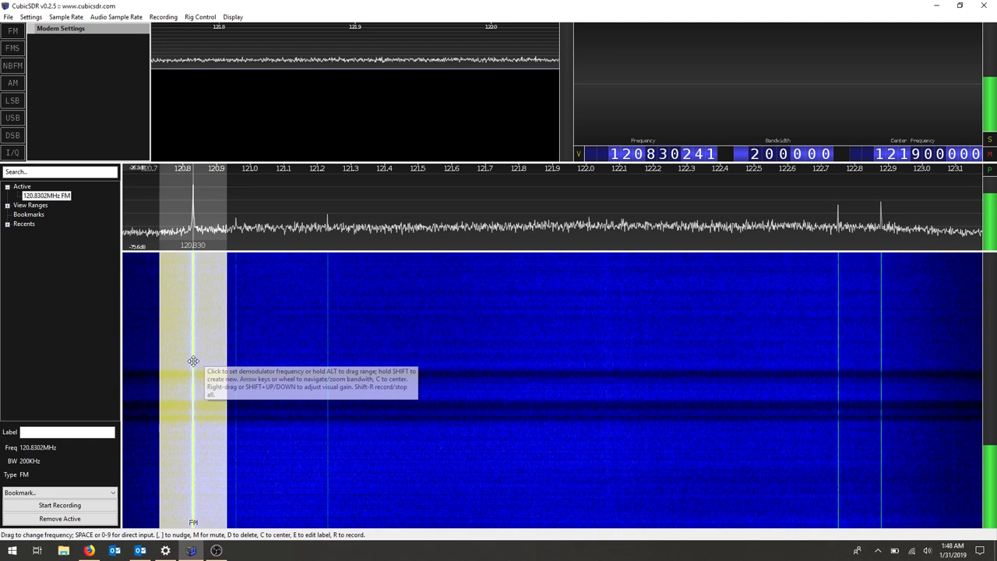
pyautogui.click(9, 17)
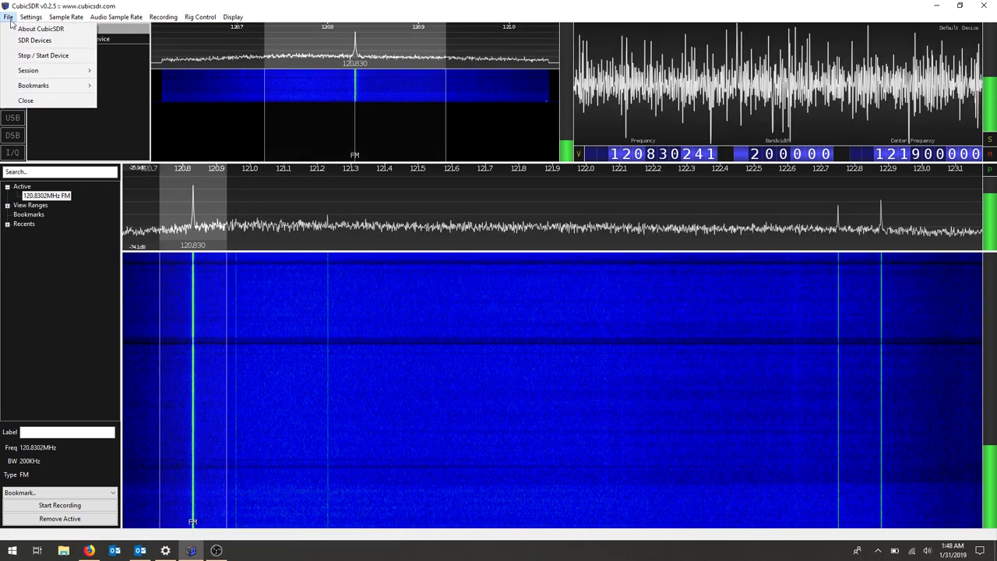
pyautogui.click(37, 59)
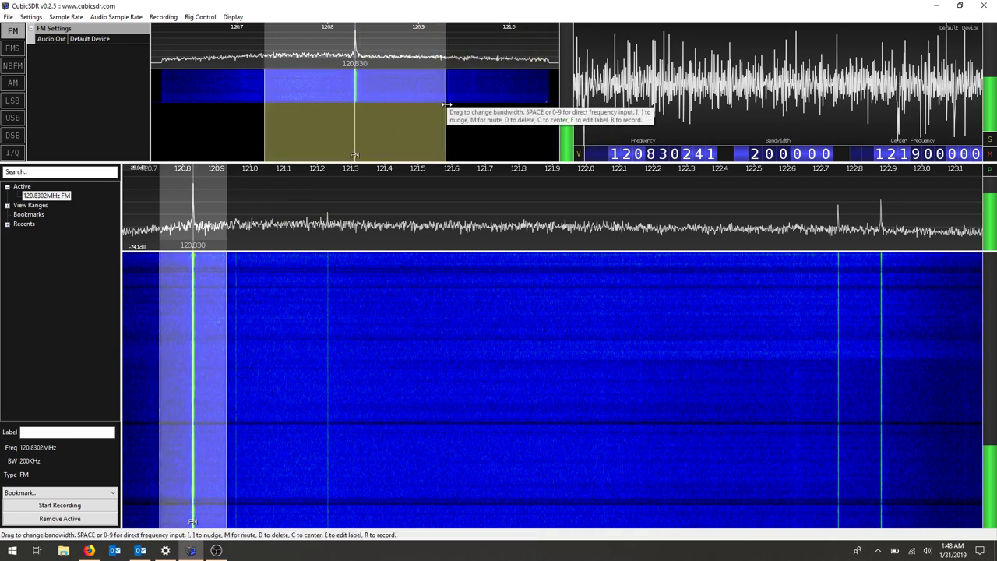
pyautogui.moveTo(447, 104); pyautogui.dragTo(424, 103)
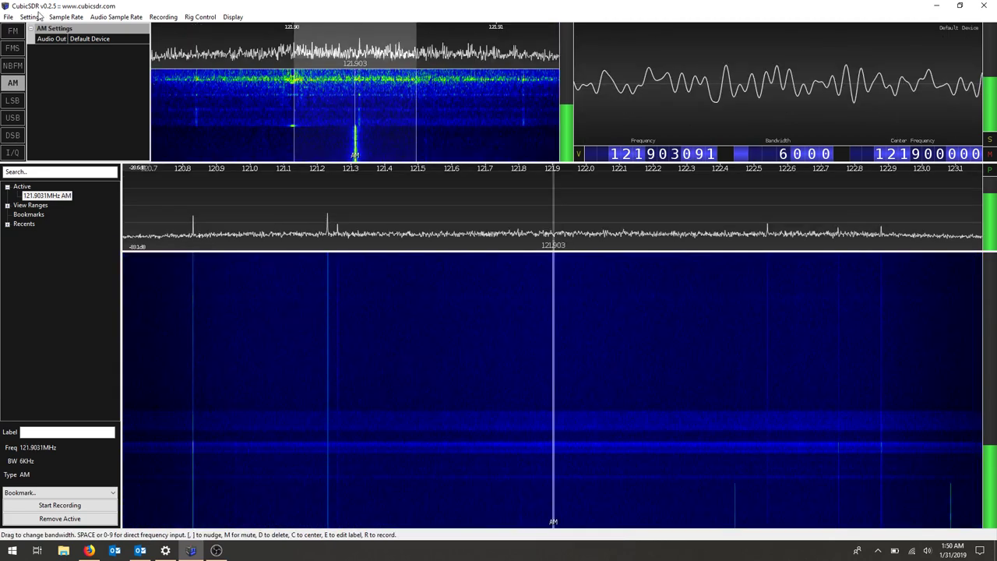
# Enable the tuner gain slider in Settings and bring Firefox back on screen.
pyautogui.click(31, 17)
pyautogui.click(66, 95)
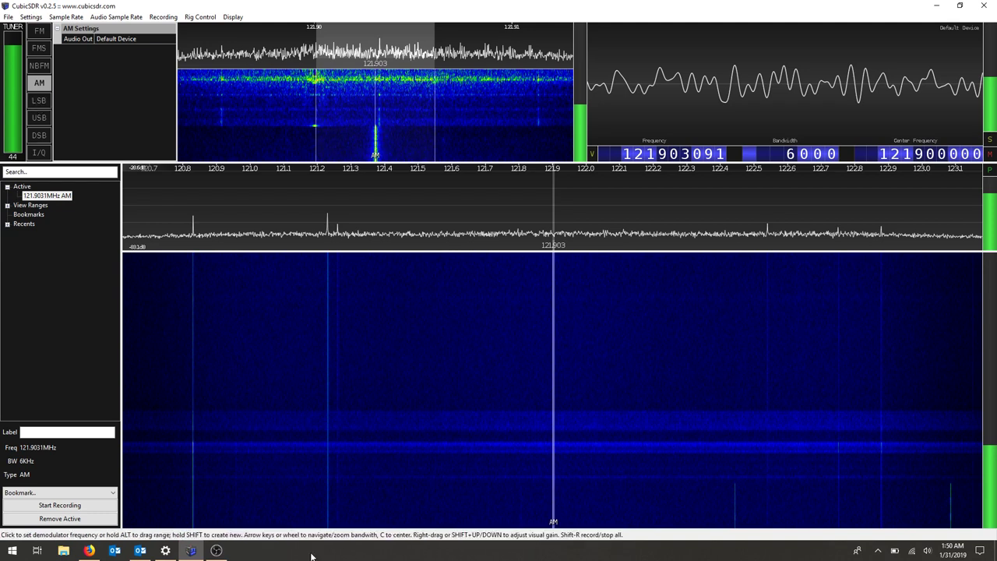
pyautogui.click(89, 550)
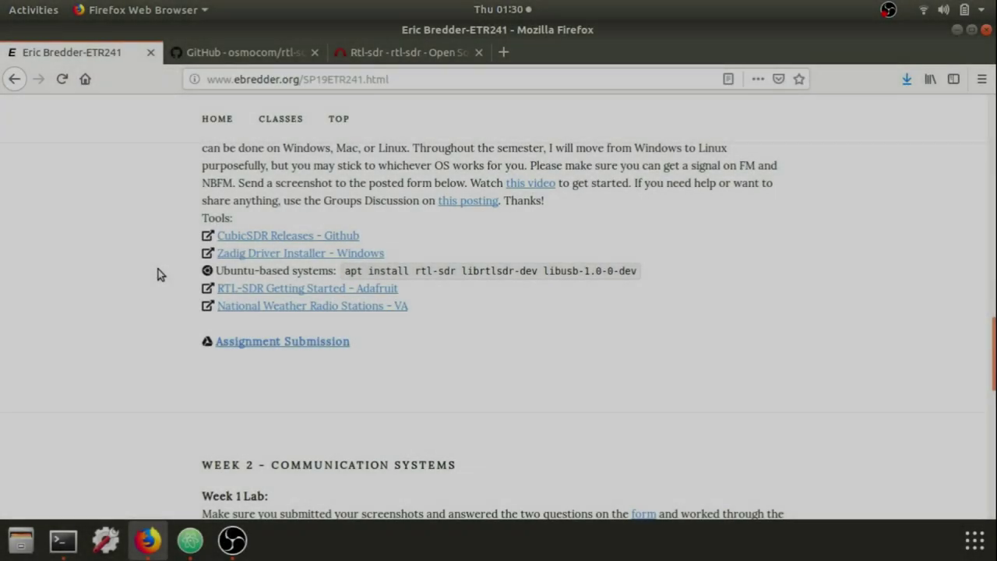
# Browse the class page and open the Berkeley driver installation instructions.
pyautogui.scroll(-3, 158, 274)
pyautogui.scroll(3, 158, 274)
pyautogui.scroll(-10, 158, 274)
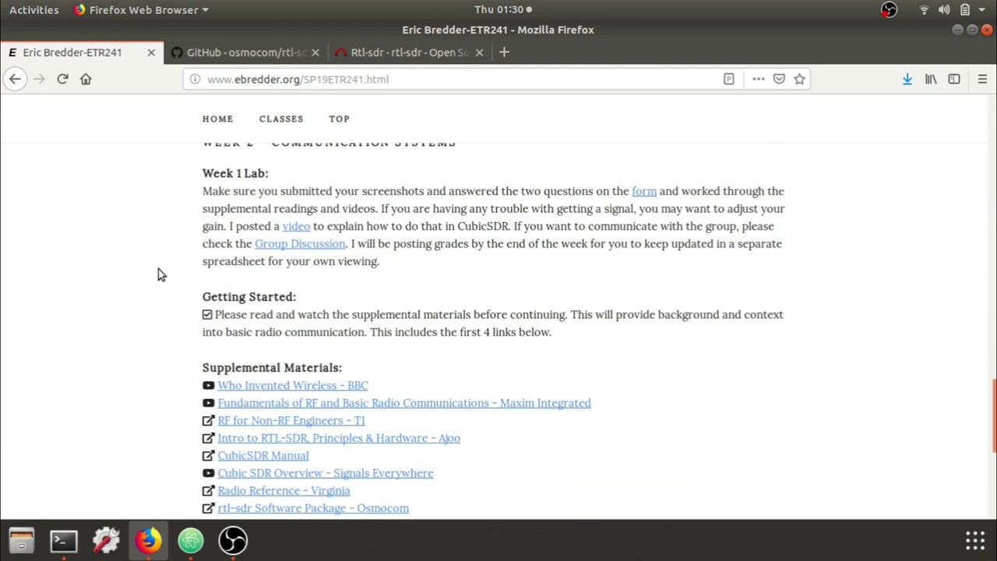
pyautogui.scroll(2, 158, 268)
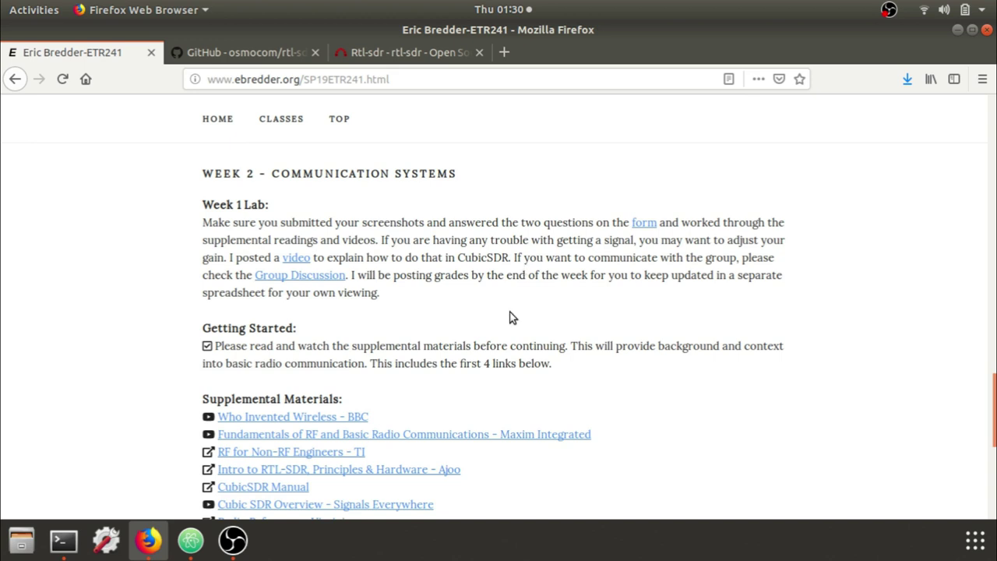
pyautogui.scroll(-1, 510, 315)
pyautogui.scroll(-2, 510, 315)
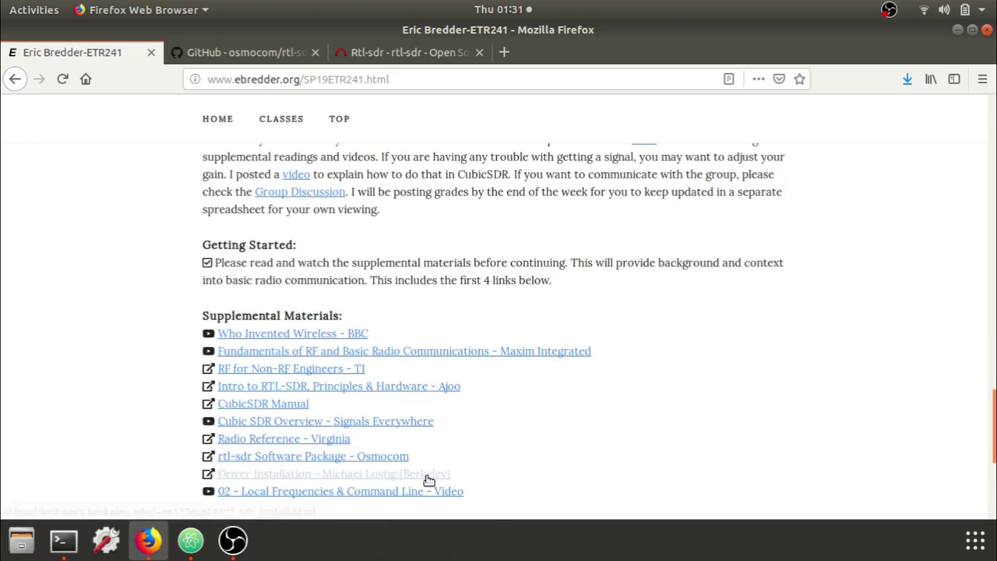
pyautogui.click(428, 472)
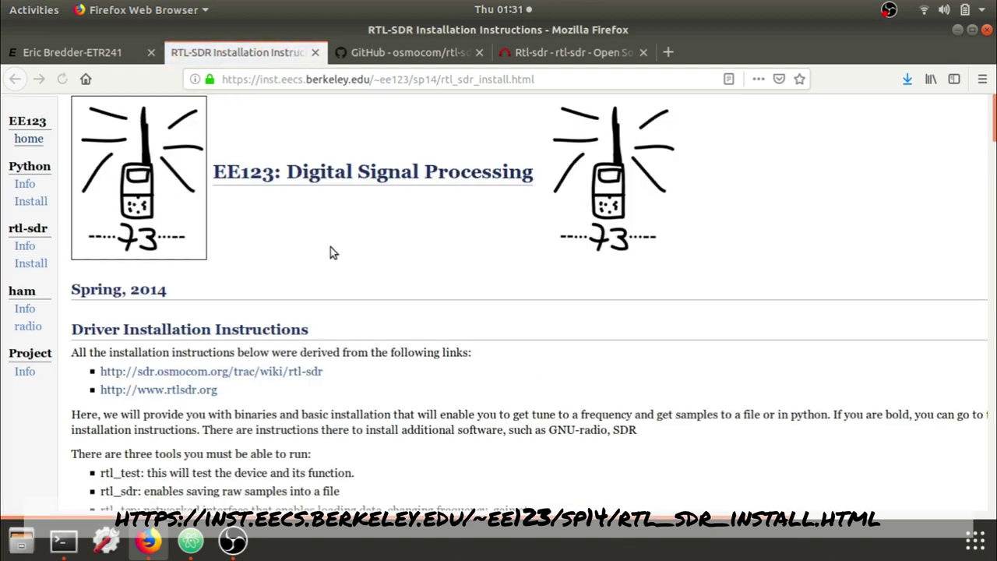
pyautogui.scroll(-5, 330, 247)
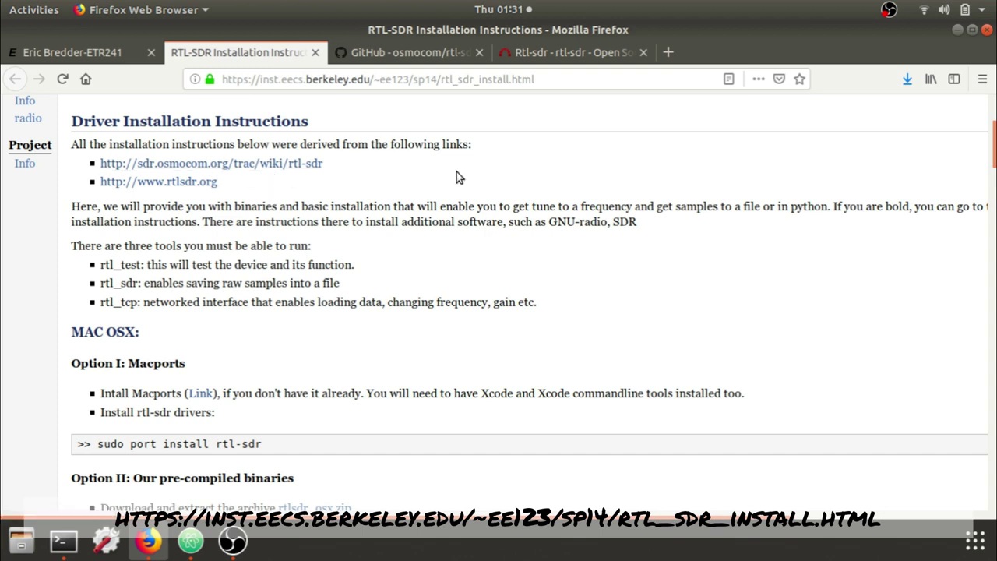
# Look through the osmocom rtl-sdr wiki page.
pyautogui.click(588, 56)
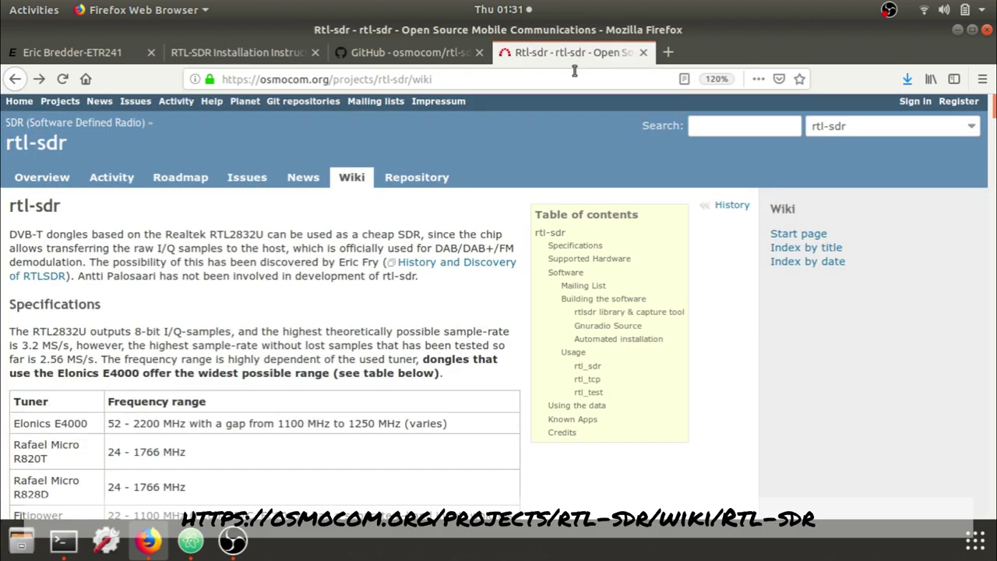
pyautogui.scroll(-5, 348, 269)
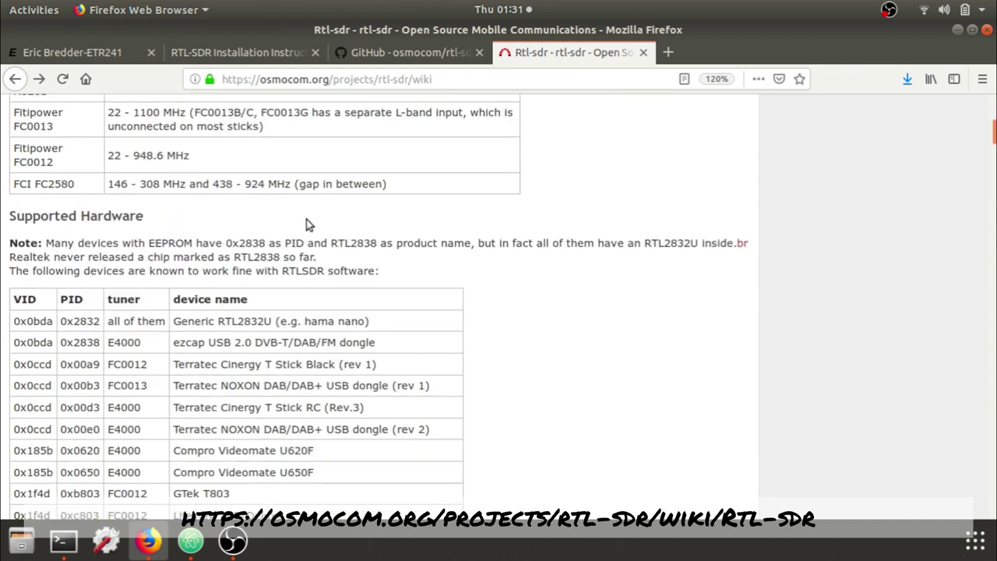
pyautogui.scroll(-7, 507, 325)
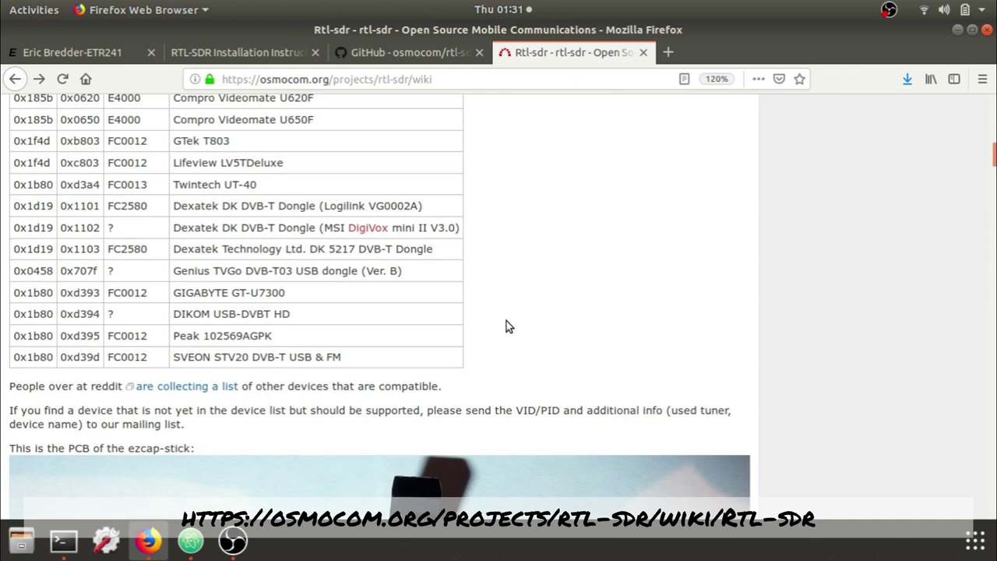
pyautogui.scroll(-1, 507, 325)
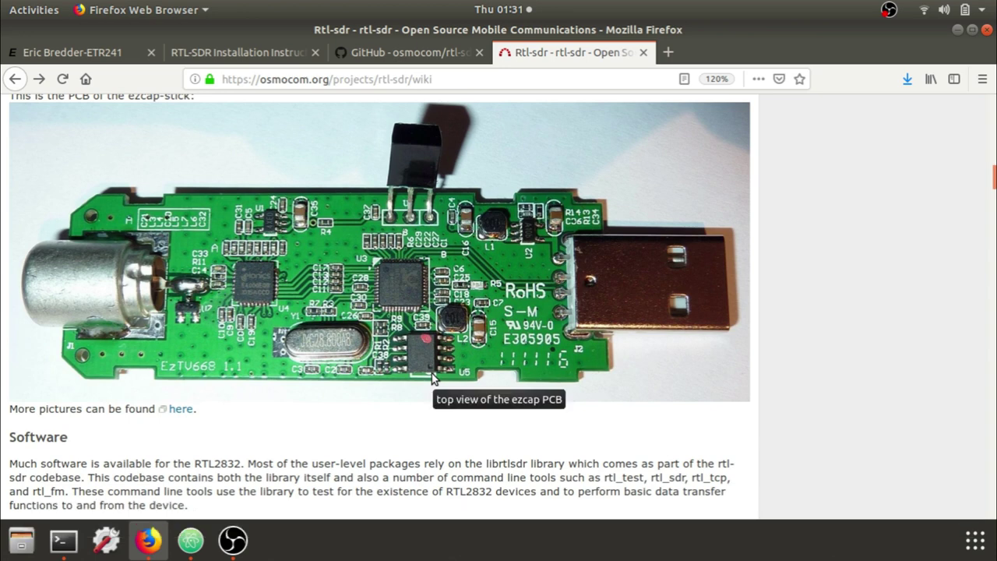
pyautogui.scroll(-5, 432, 373)
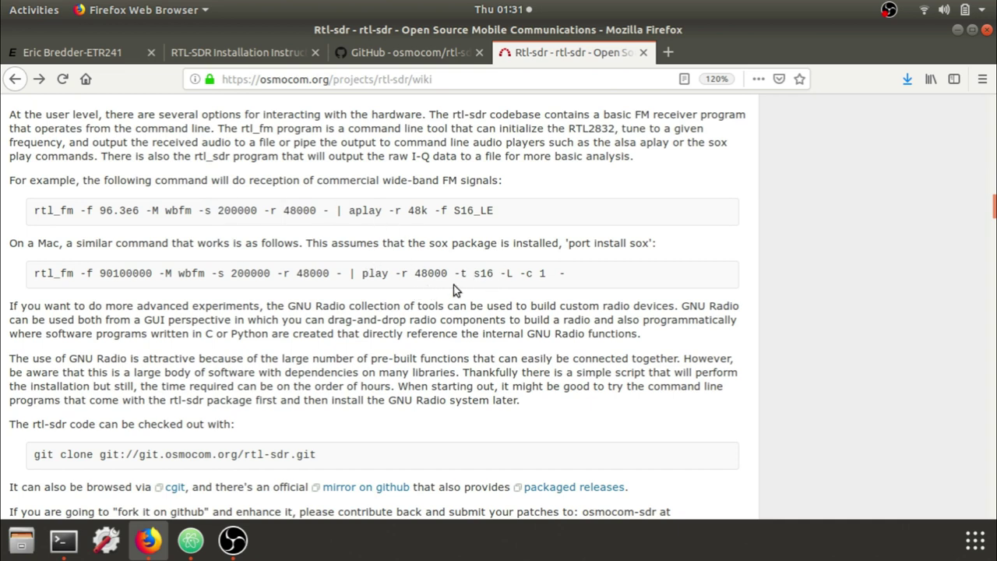
pyautogui.scroll(15, 595, 325)
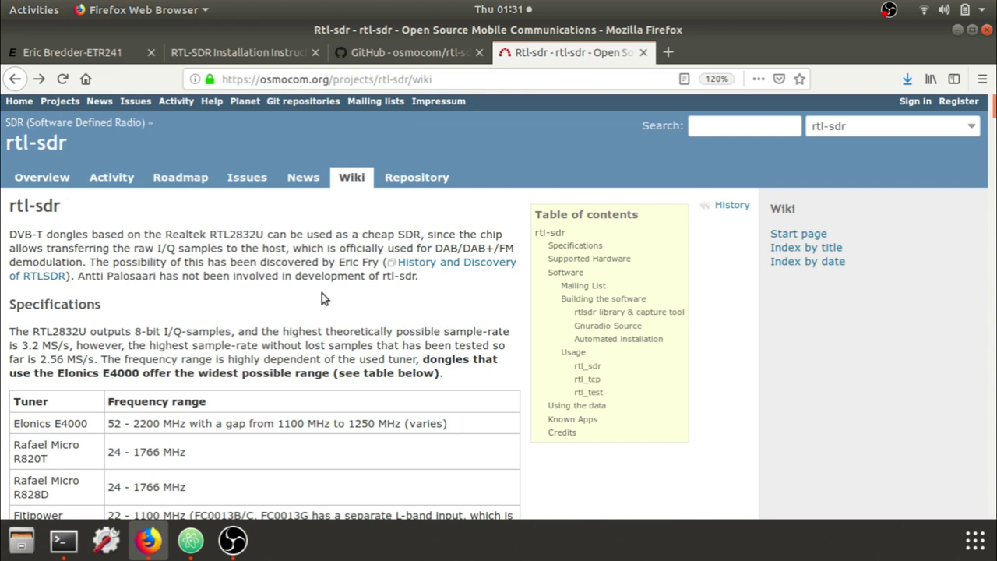
pyautogui.scroll(-5, 321, 293)
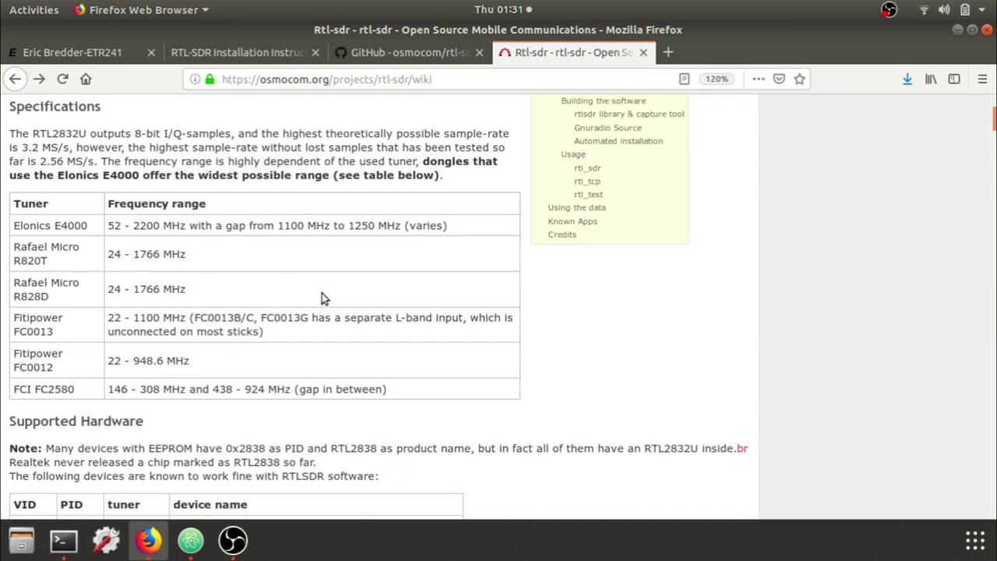
pyautogui.scroll(5, 321, 293)
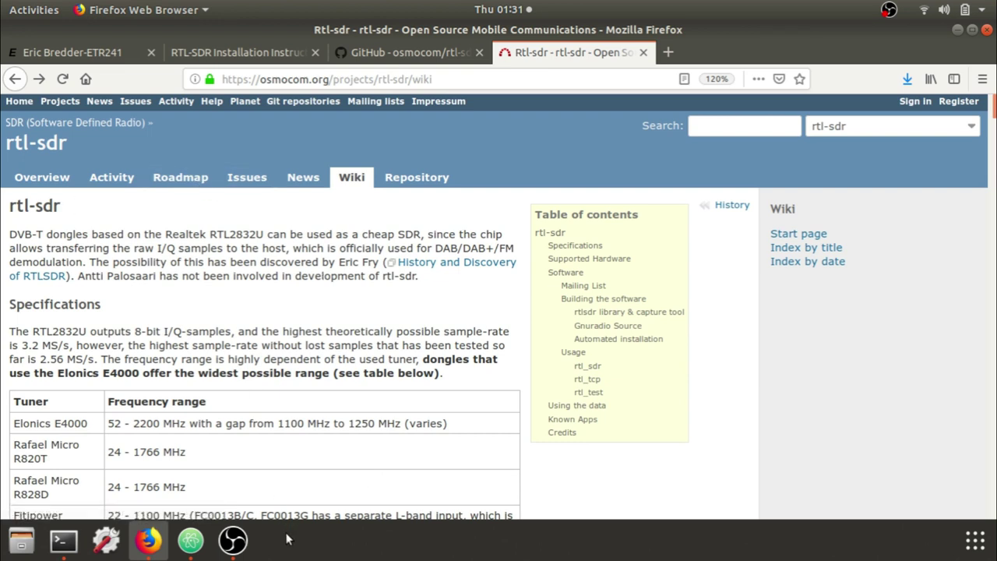
# Copy the Ubuntu apt install command from the course page and paste it into a terminal.
pyautogui.click(80, 47)
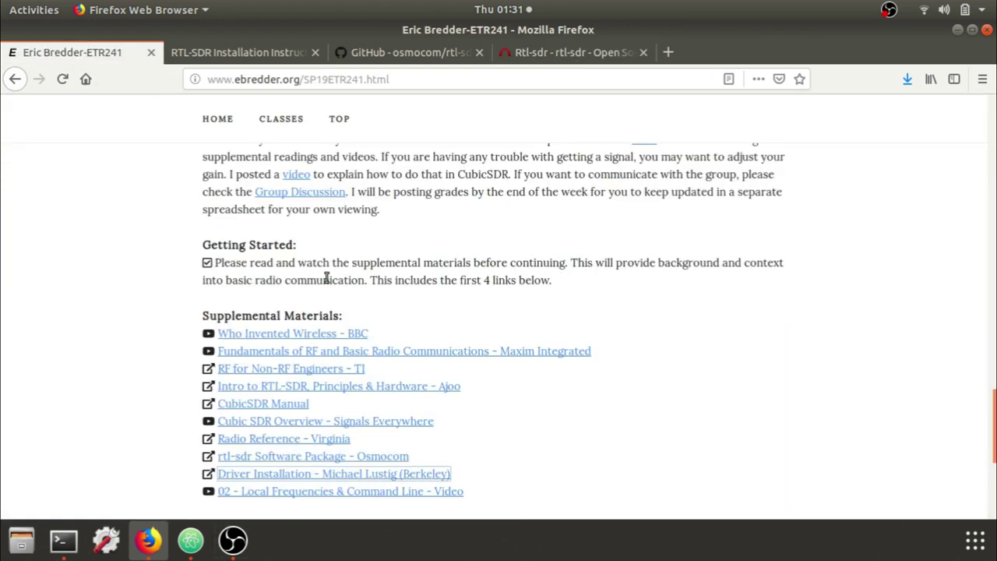
pyautogui.scroll(10, 327, 278)
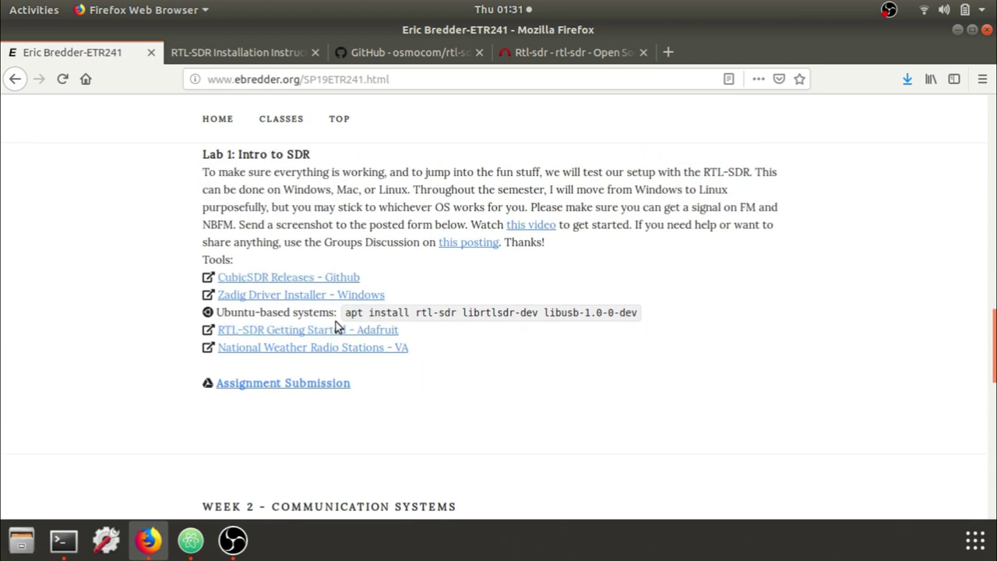
pyautogui.moveTo(346, 318); pyautogui.dragTo(643, 307)
pyautogui.hotkey('ctrl', 'c')
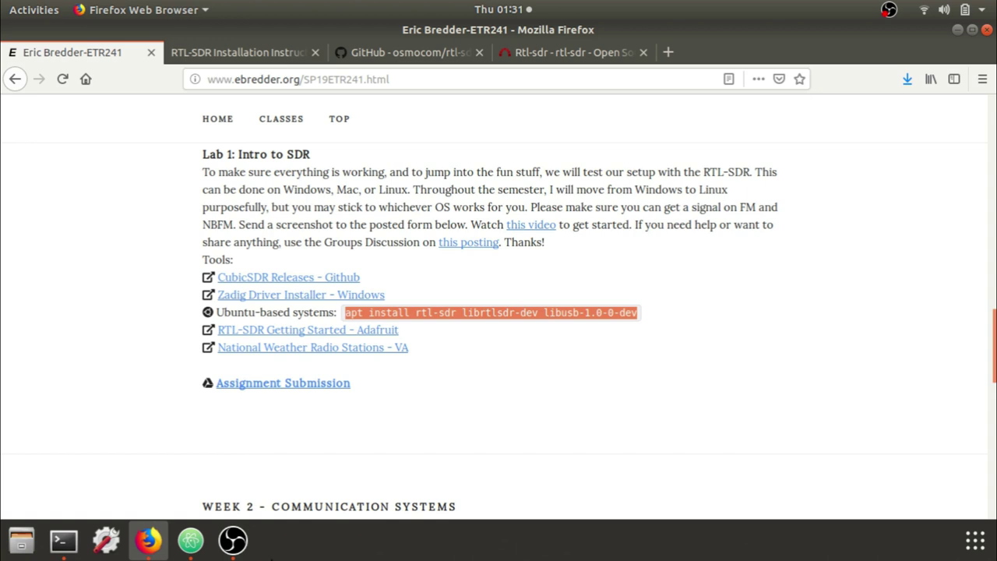
pyautogui.click(64, 540)
pyautogui.hotkey('ctrl', 'shift', 'v')
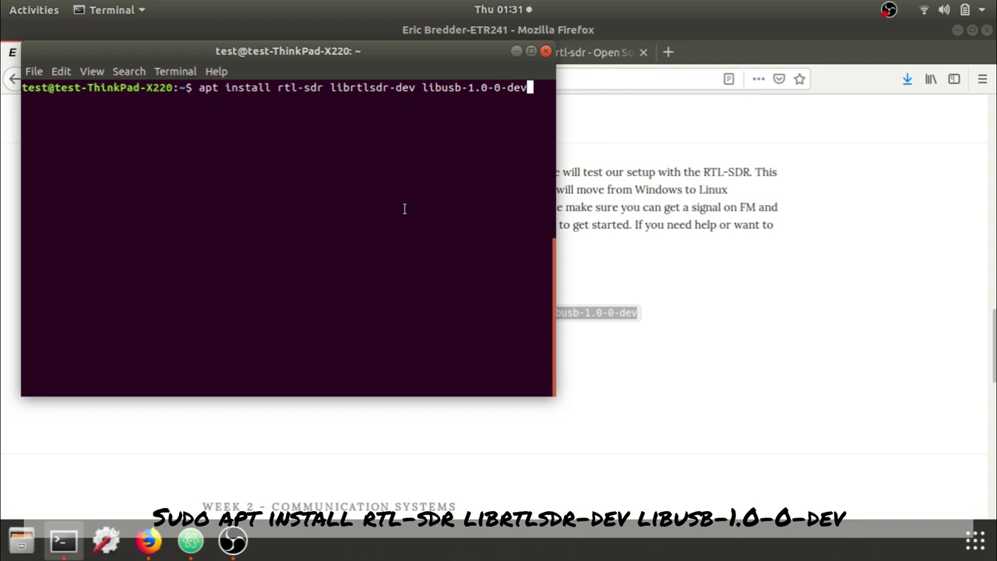
# Run 'sudo apt install rtl-sdr librtlsdr-dev libusb-1.0-0-dev' with the administrator password, then minimize the terminal.
pyautogui.press('Home')
pyautogui.write('sudo')
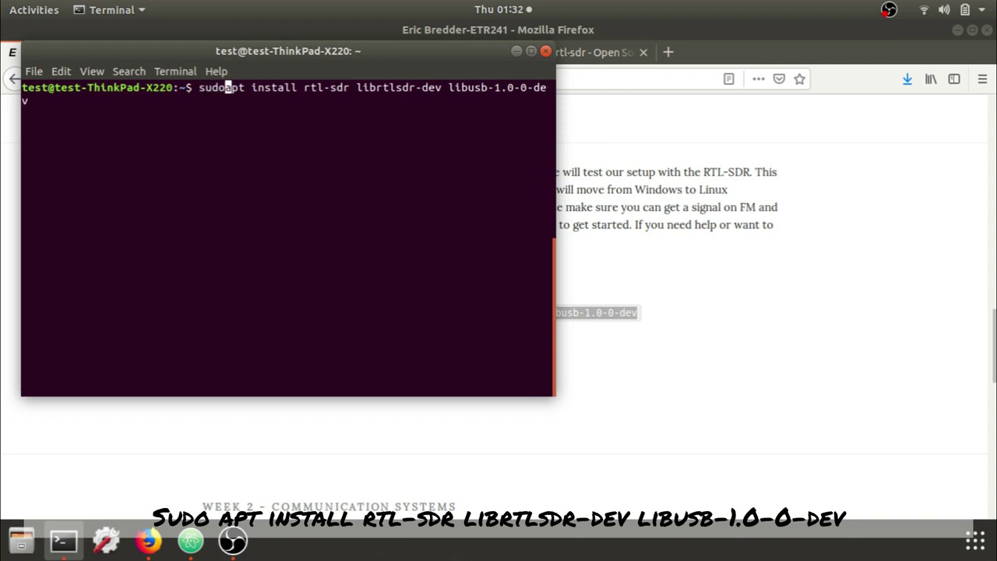
pyautogui.press('Return')
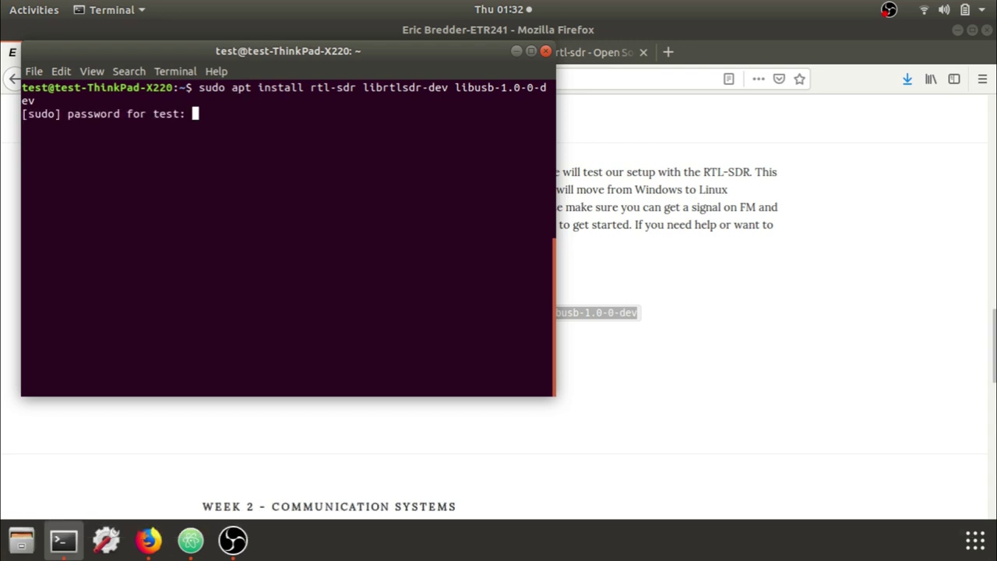
pyautogui.press('Return')
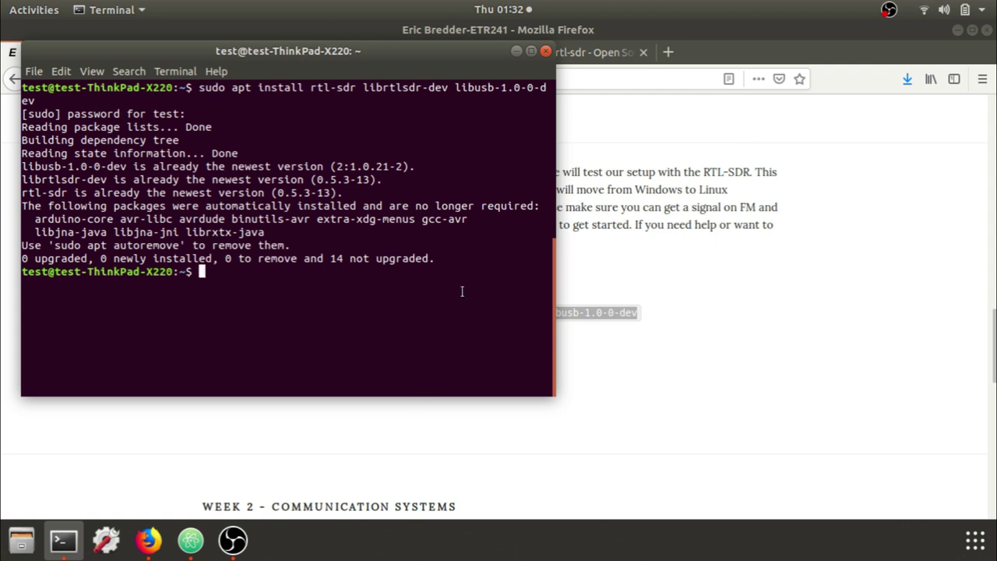
pyautogui.click(515, 51)
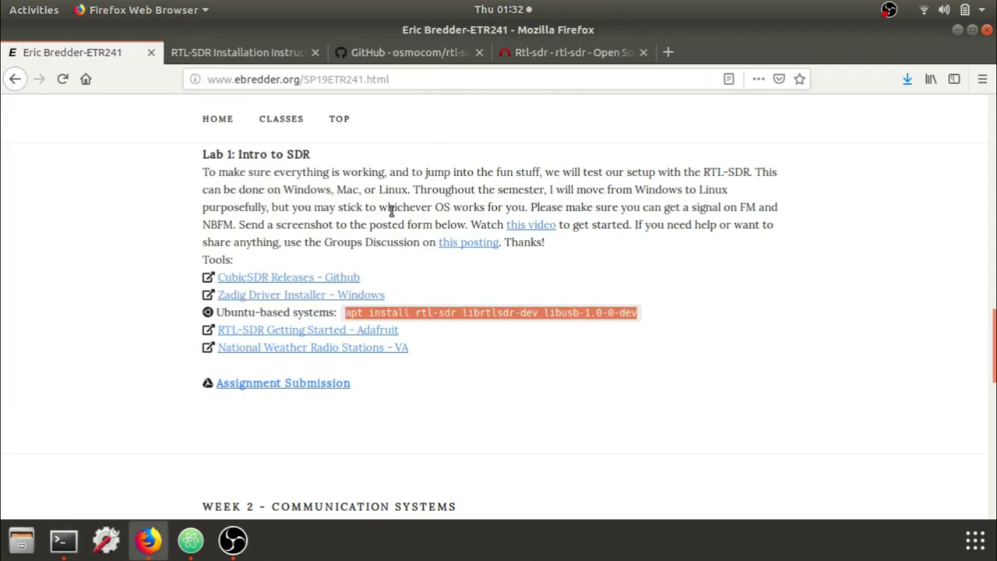
# Open the Berkeley driver installation page and read through its rtl_test and Windows Zadig sections.
pyautogui.scroll(5, 390, 211)
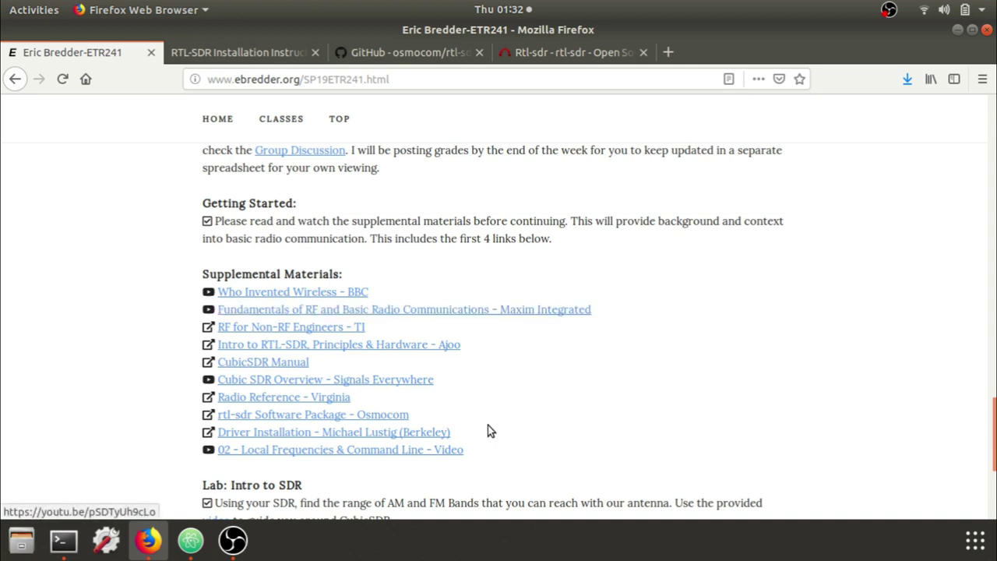
pyautogui.click(434, 433)
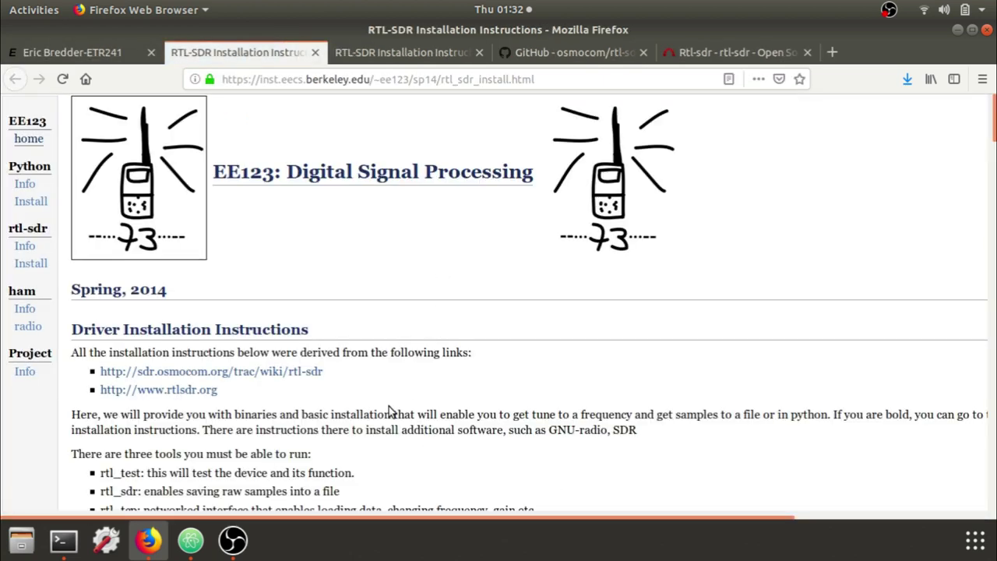
pyautogui.scroll(-10, 388, 406)
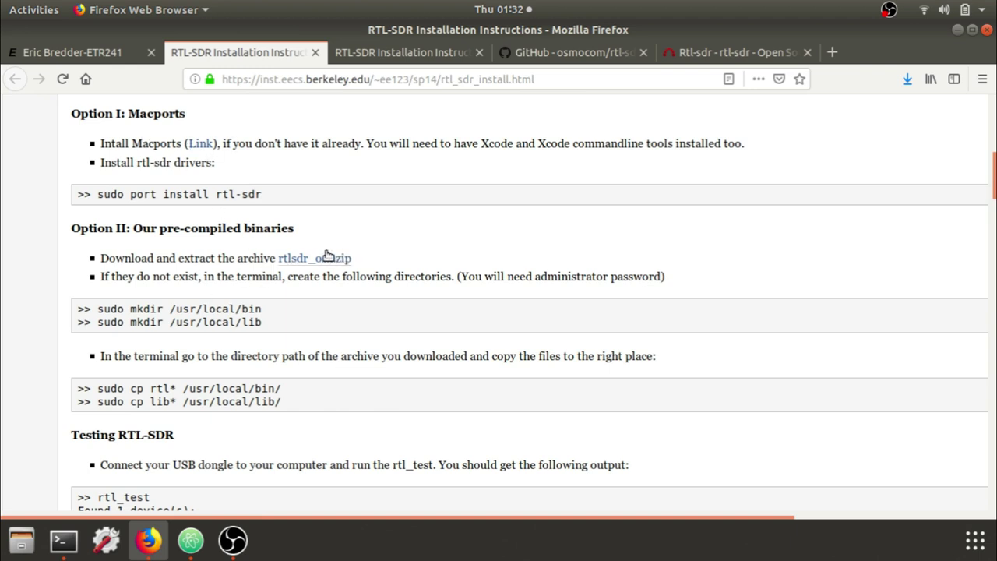
pyautogui.scroll(-5, 380, 282)
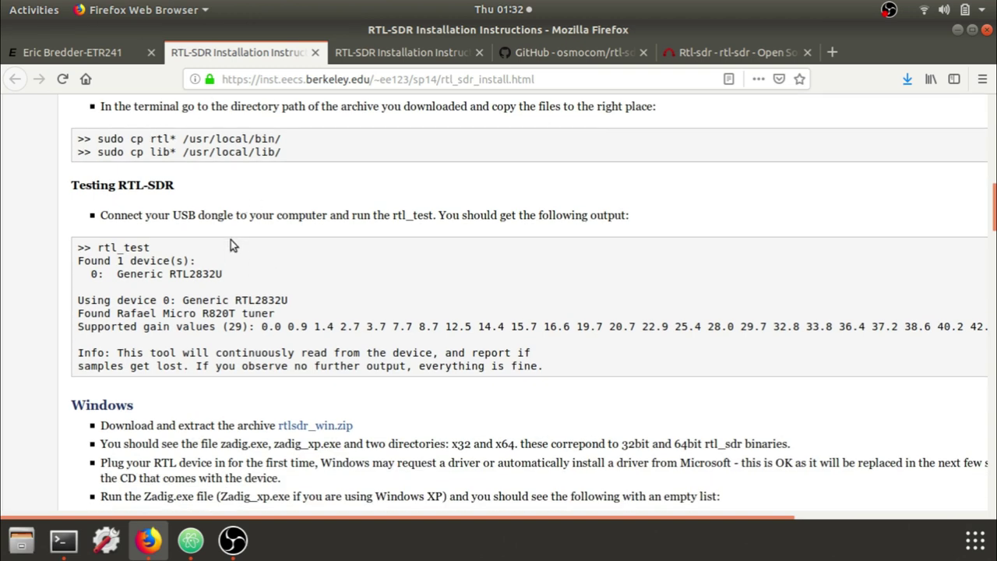
pyautogui.moveTo(97, 247); pyautogui.dragTo(184, 244)
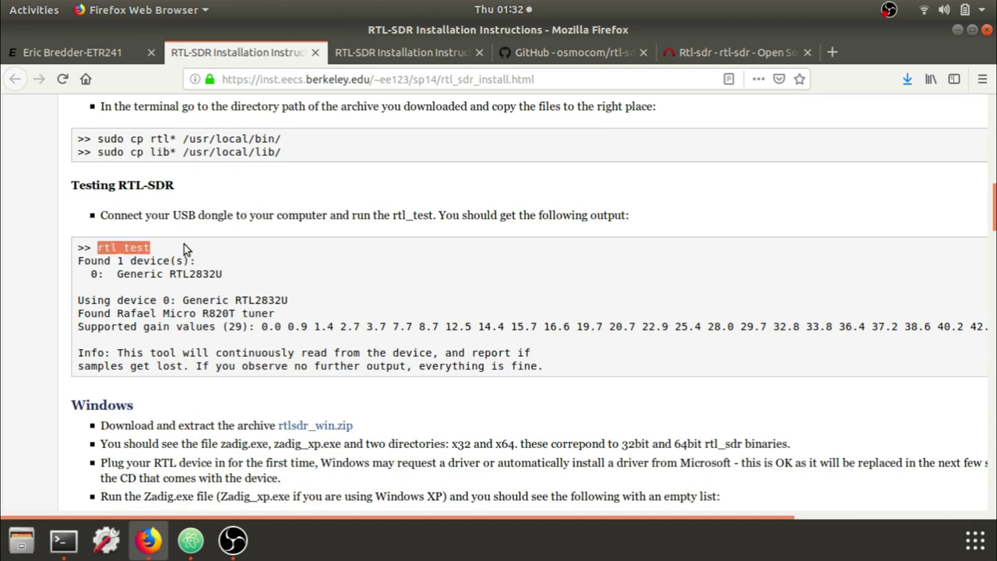
pyautogui.click(184, 243)
pyautogui.scroll(-2, 258, 284)
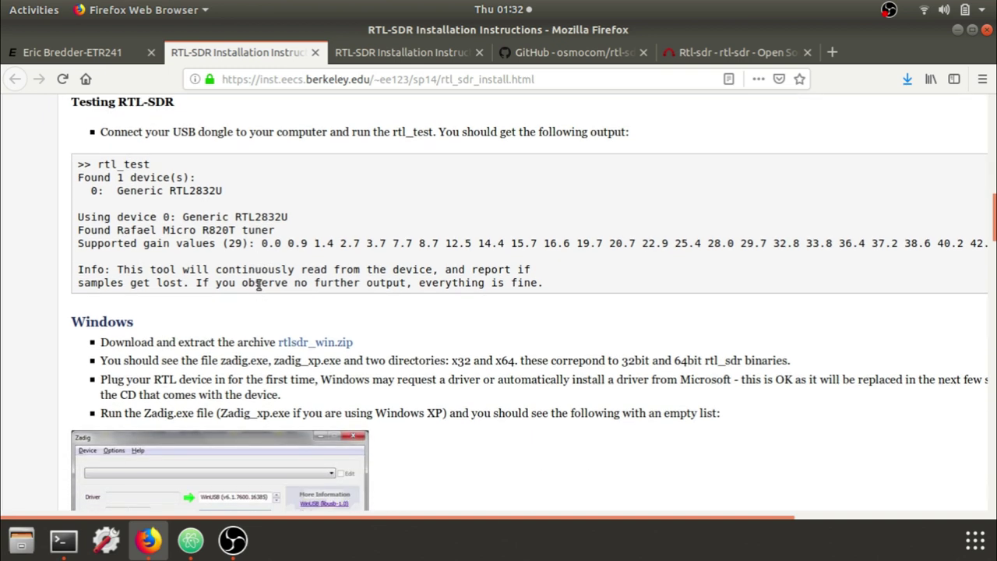
pyautogui.scroll(-2, 258, 284)
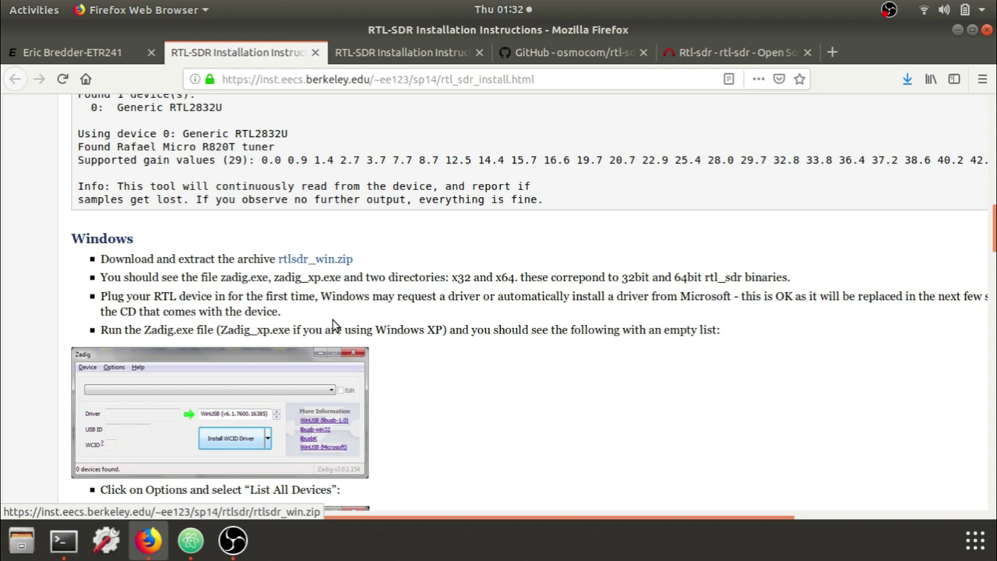
pyautogui.scroll(-2, 445, 346)
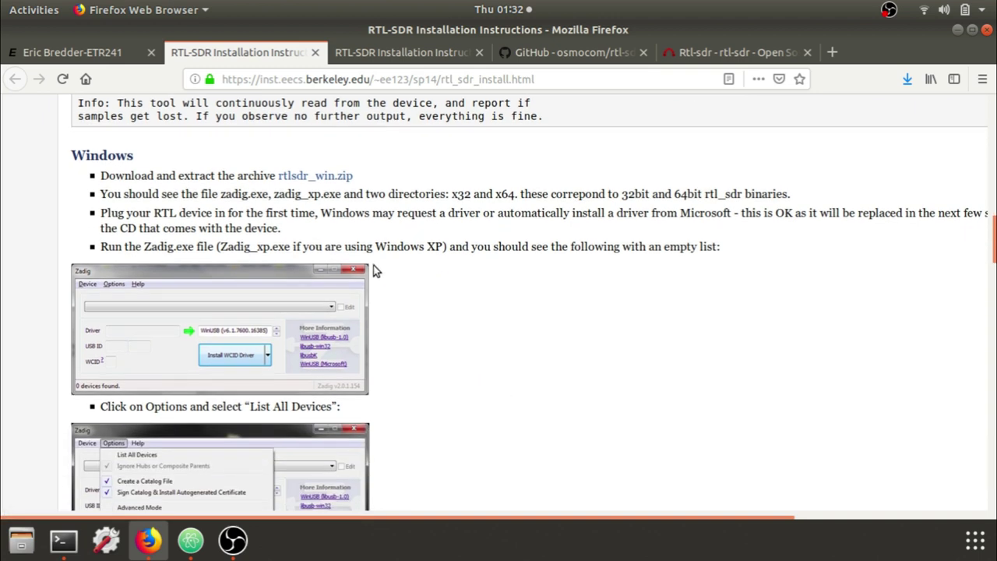
pyautogui.scroll(-6, 325, 384)
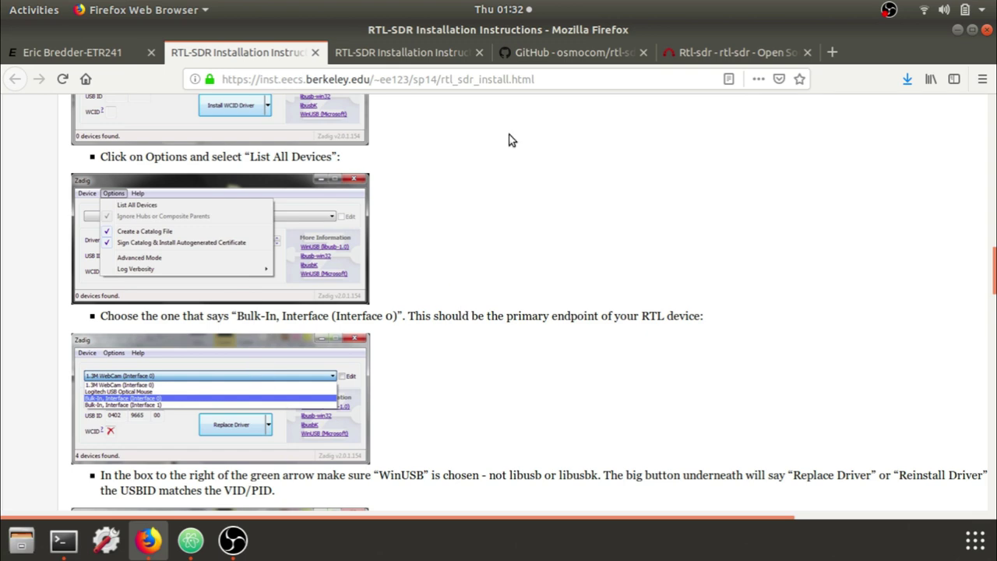
# Find the pre-built Windows version on the osmocom wiki and open the RelWithDebInfo.zip attachment page.
pyautogui.click(701, 51)
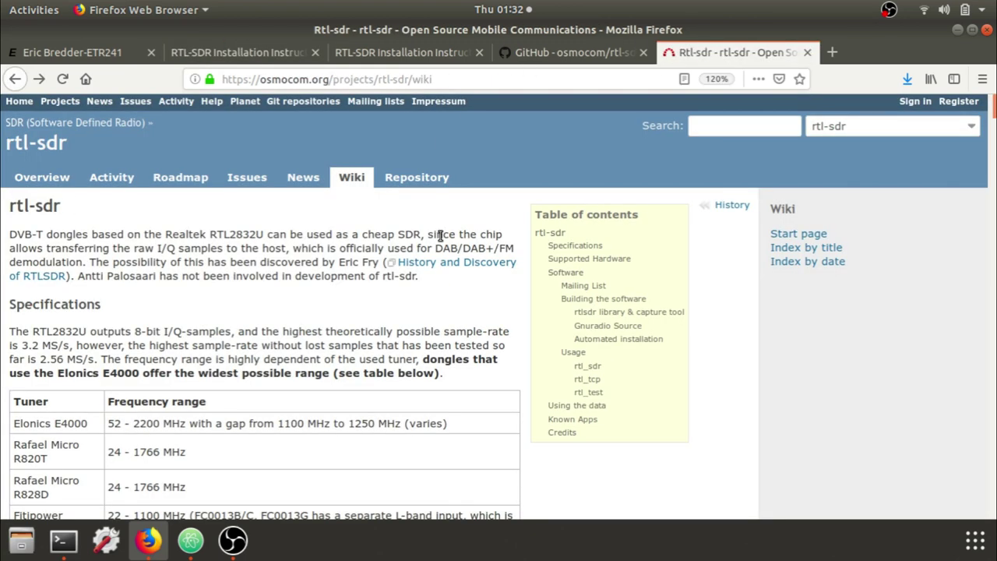
pyautogui.scroll(-15, 439, 235)
pyautogui.scroll(-8, 439, 240)
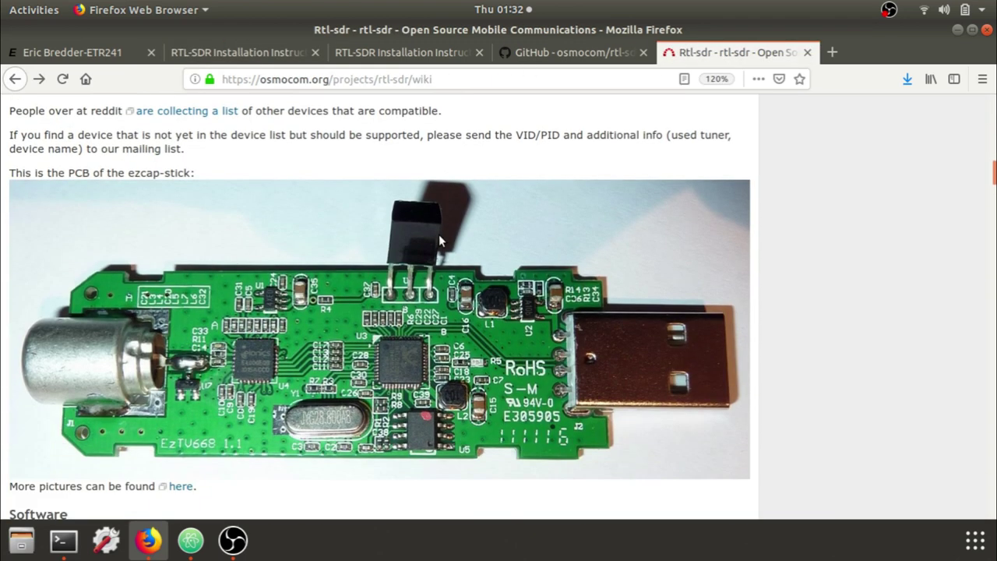
pyautogui.scroll(-12, 278, 261)
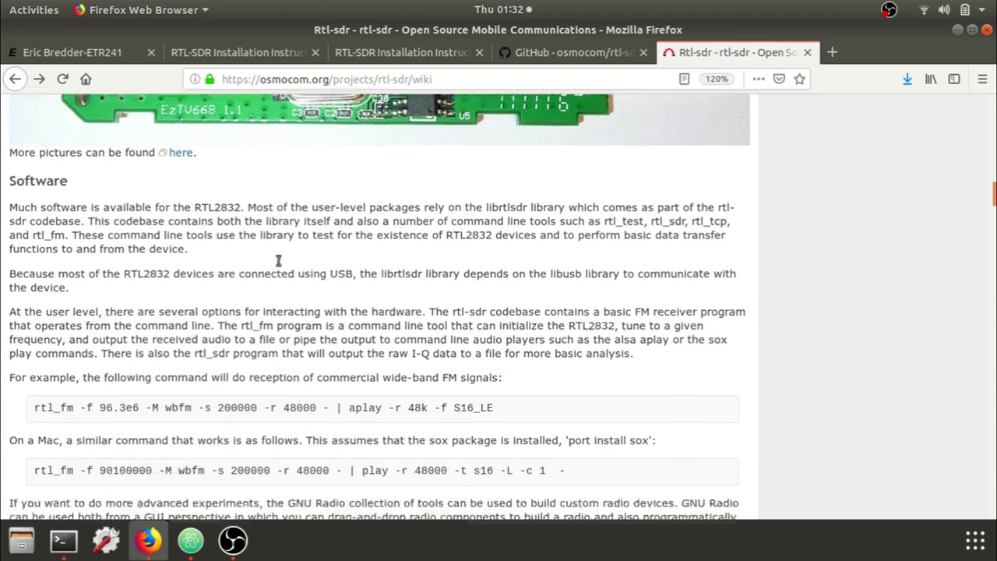
pyautogui.scroll(-3, 278, 263)
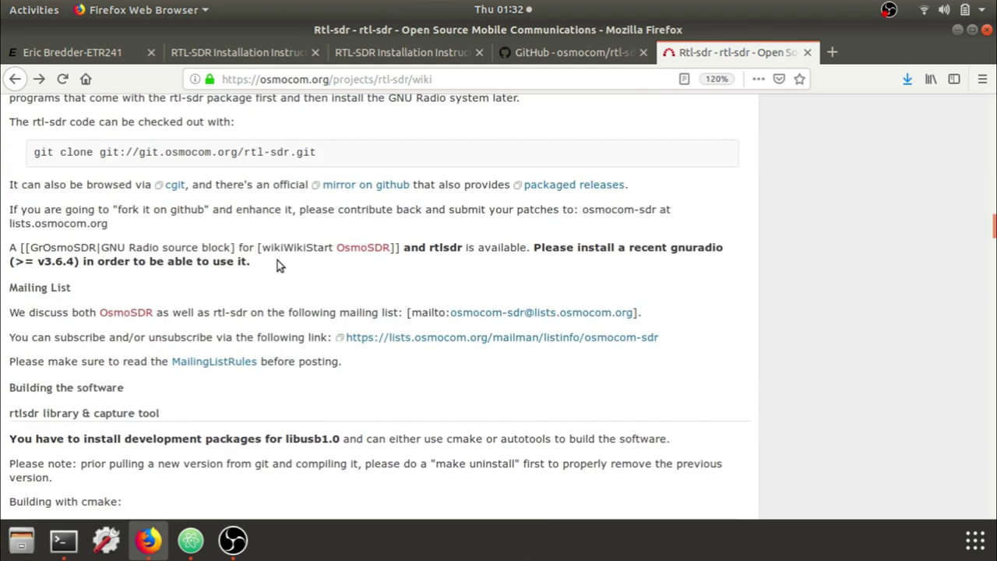
pyautogui.scroll(-3, 278, 261)
pyautogui.scroll(-15, 277, 260)
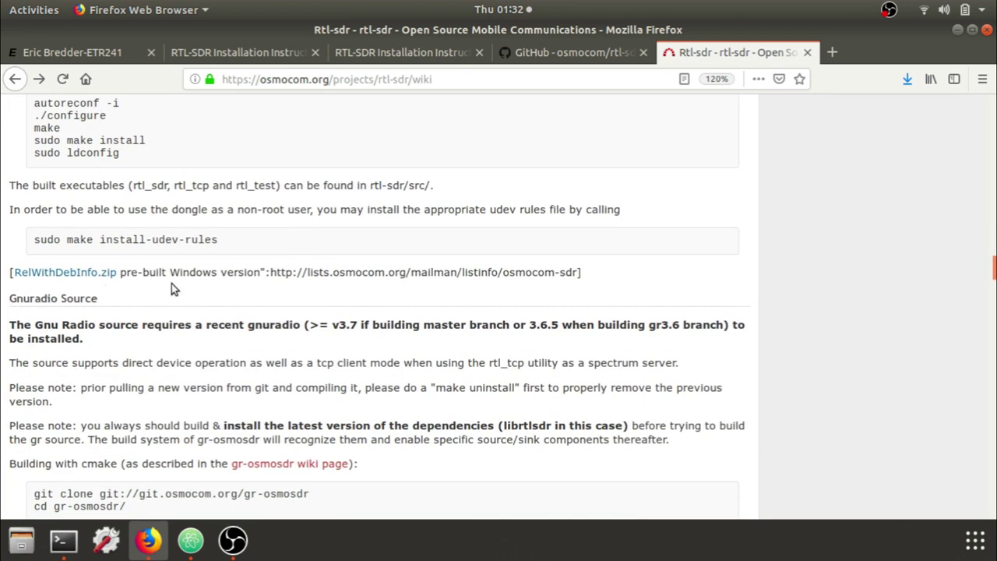
pyautogui.tripleClick(337, 274)
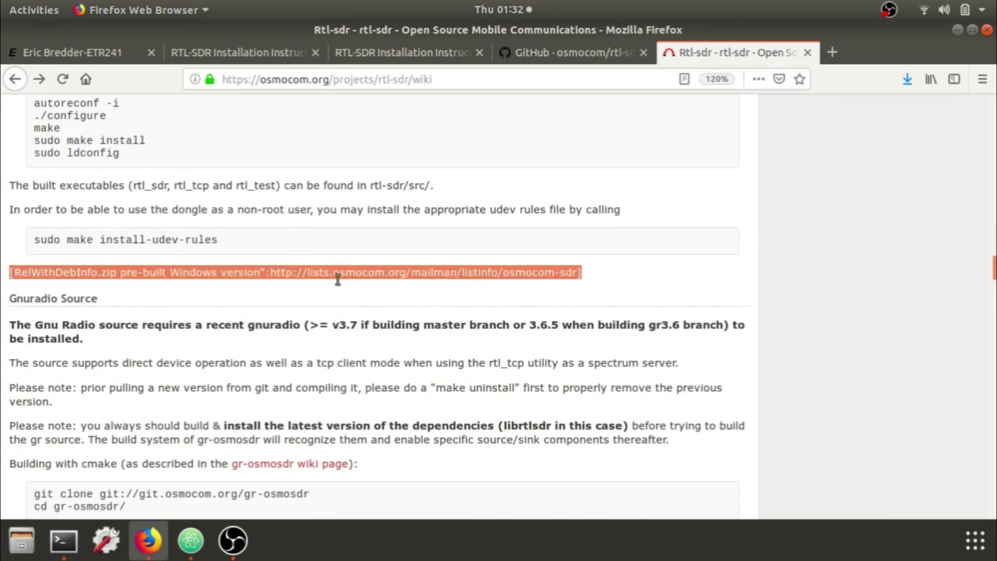
pyautogui.click(304, 268)
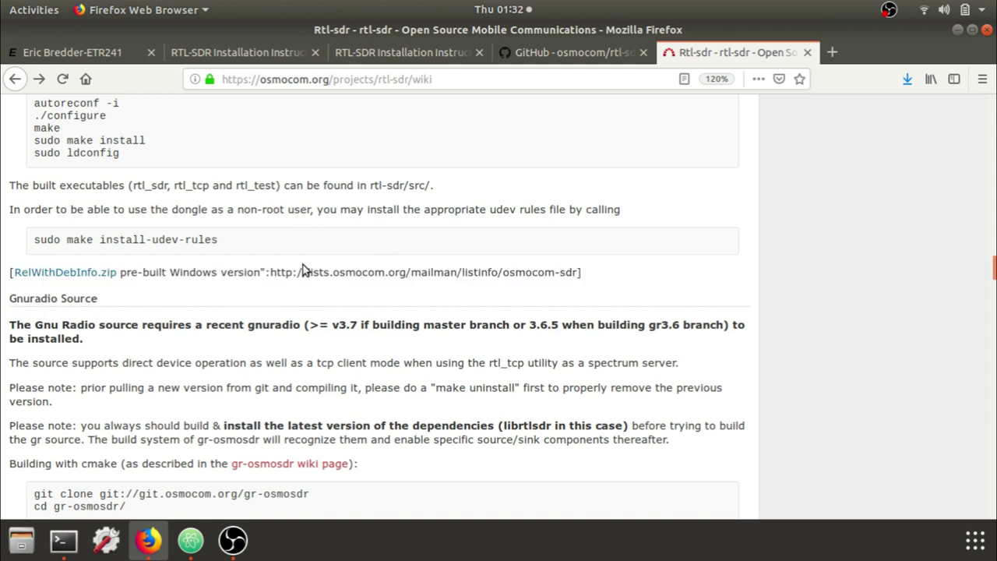
pyautogui.click(79, 275)
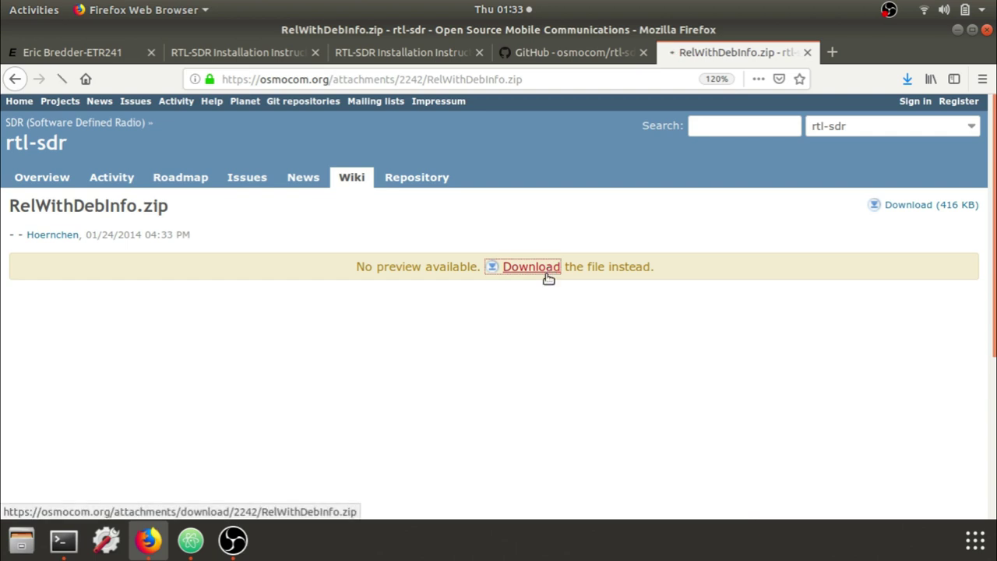
pyautogui.click(549, 272)
pyautogui.click(634, 370)
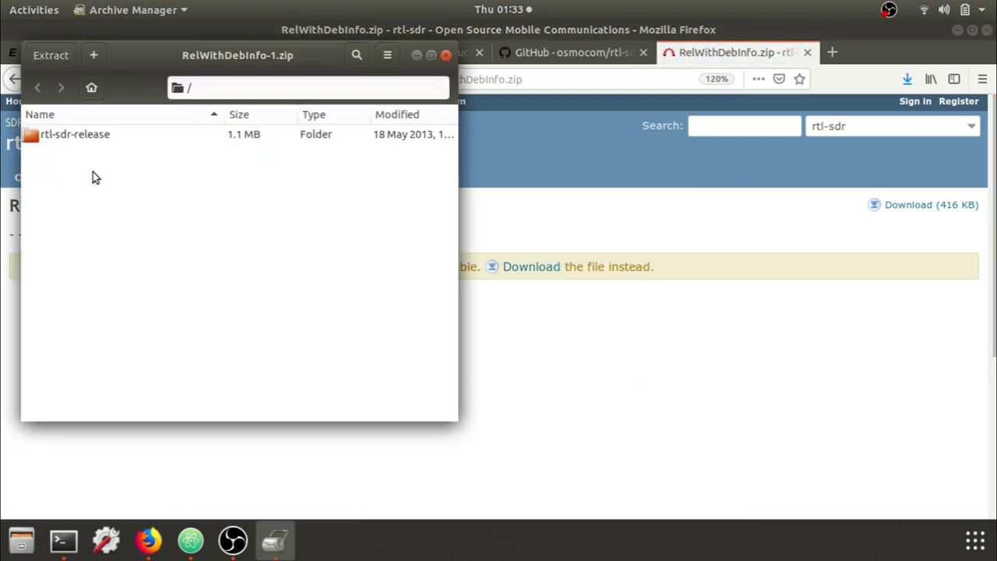
pyautogui.doubleClick(88, 140)
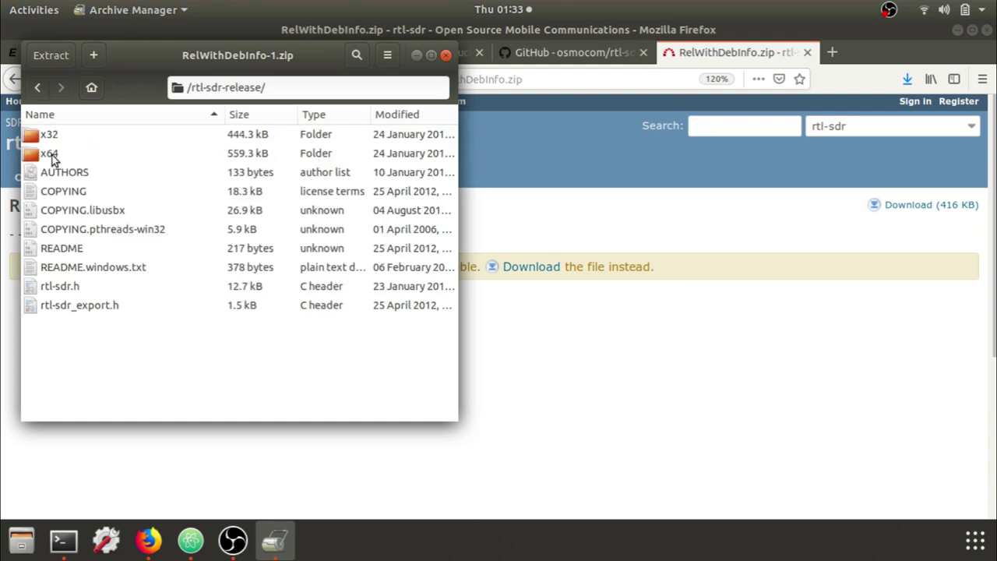
pyautogui.doubleClick(52, 154)
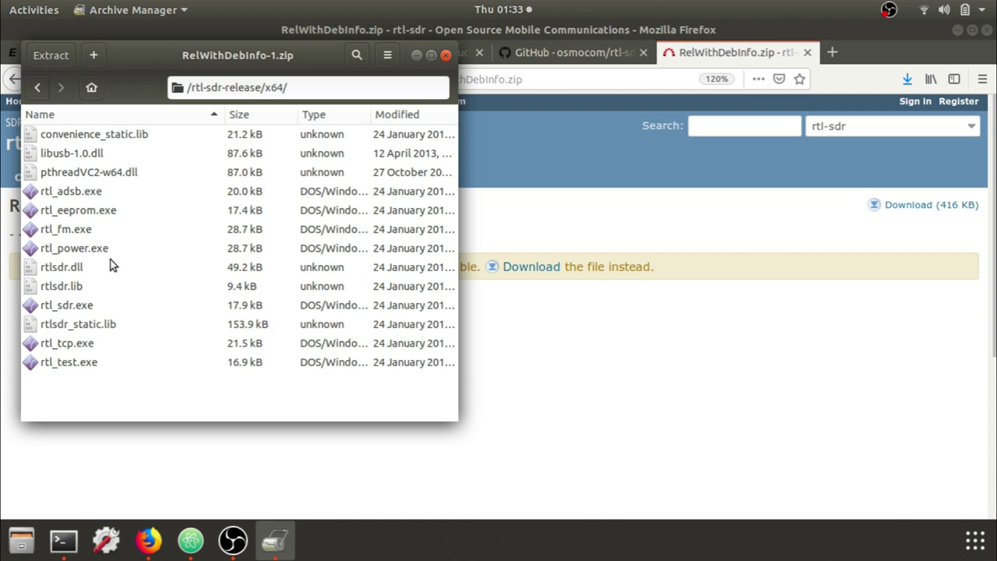
pyautogui.click(446, 56)
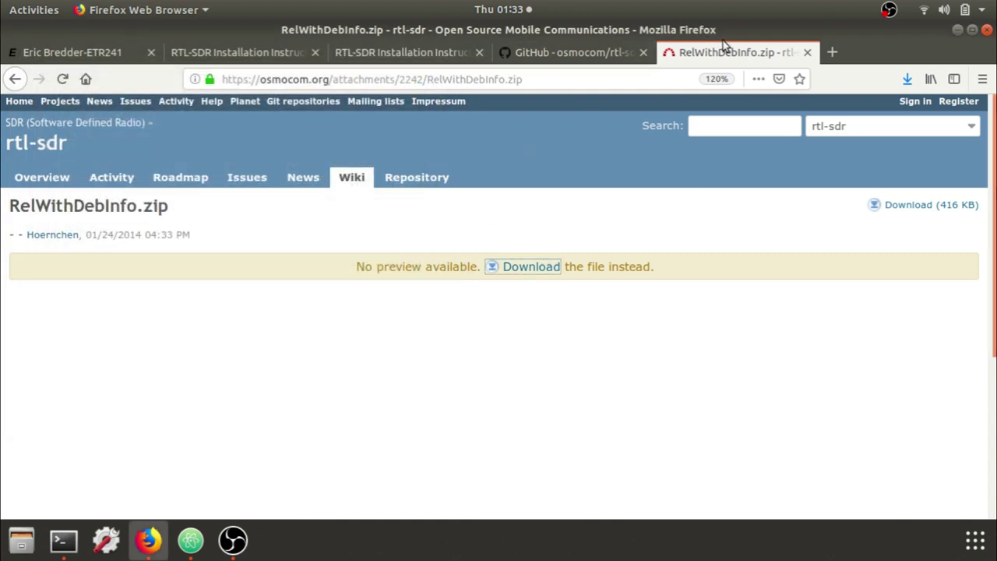
# Go back to the wiki, then run rtl_test on the dongle and stop it at 0 samples lost.
pyautogui.click(17, 79)
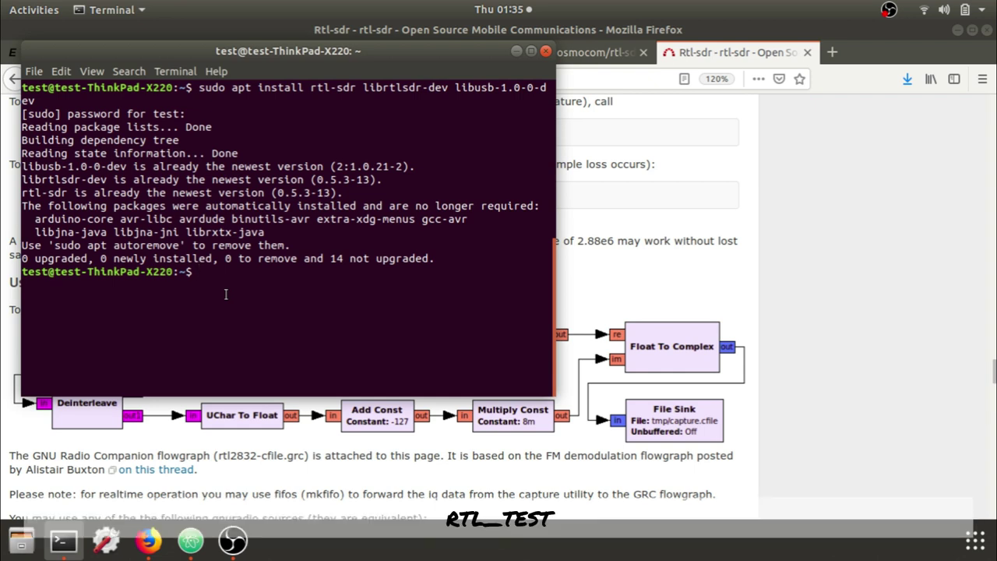
pyautogui.write('rtl_test')
pyautogui.press('Return')
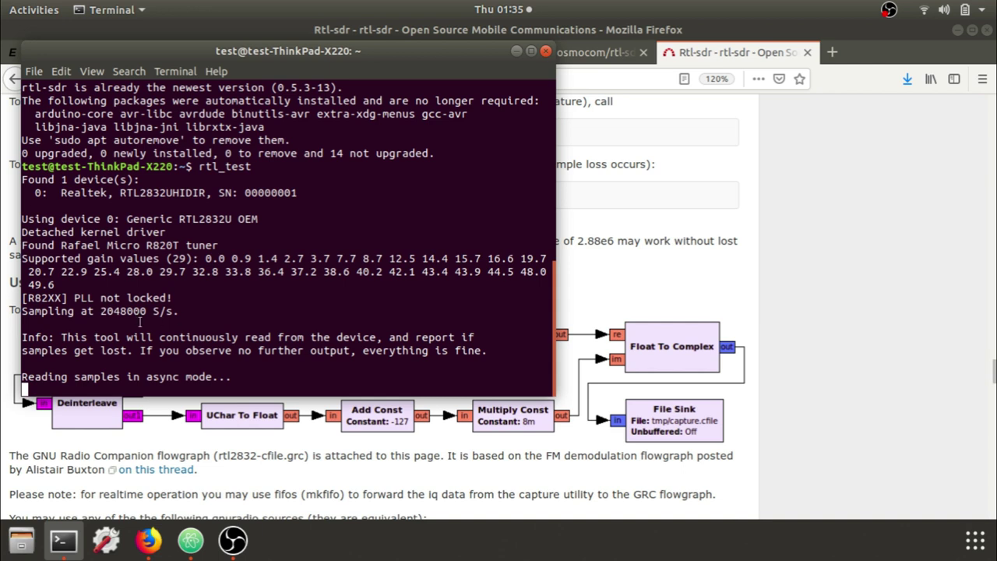
pyautogui.hotkey('ctrl', 'c')
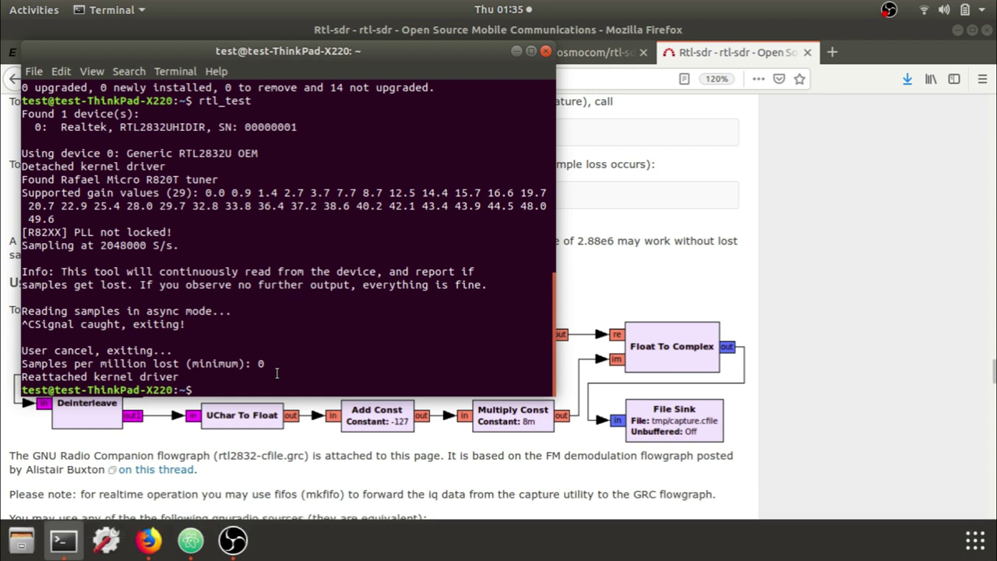
# Clear the terminal, record 2400000 S/s at 97.5 MHz into capture.bin, then stop rtl_sdr.
pyautogui.write('clear')
pyautogui.press('Return')
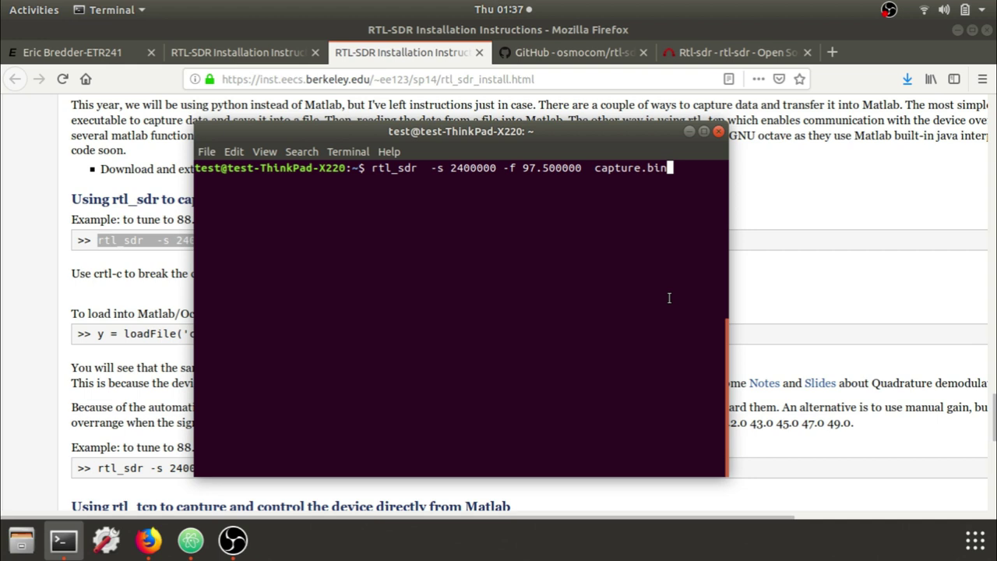
pyautogui.press('Return')
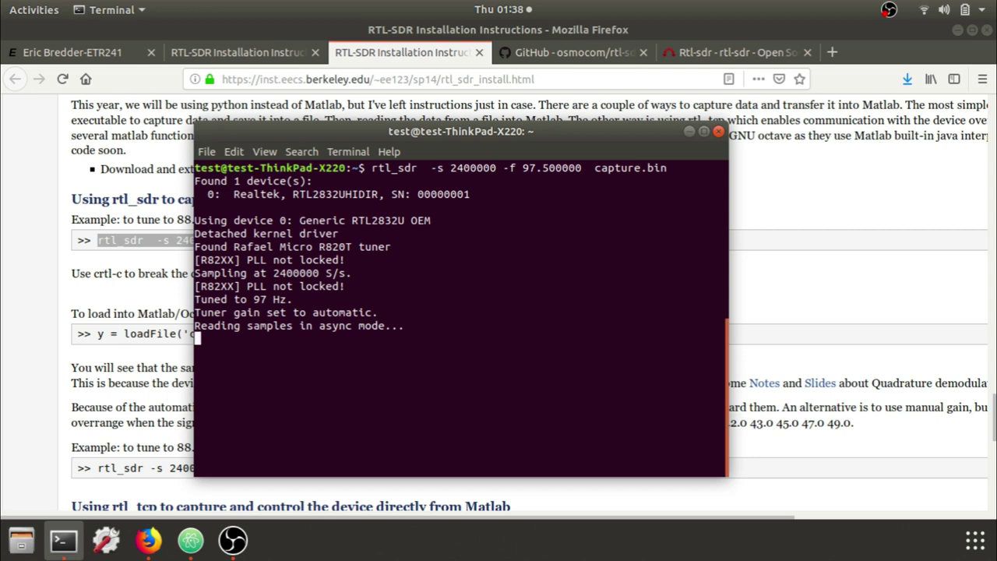
pyautogui.hotkey('ctrl', 'c')
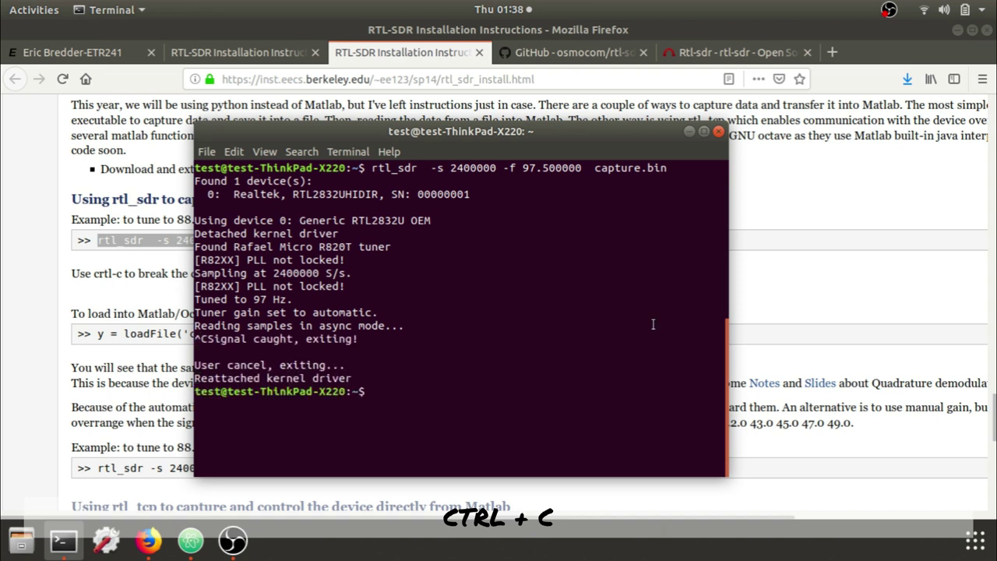
# Check capture.bin's size in the home folder with Files, then move it to the Trash.
pyautogui.click(21, 539)
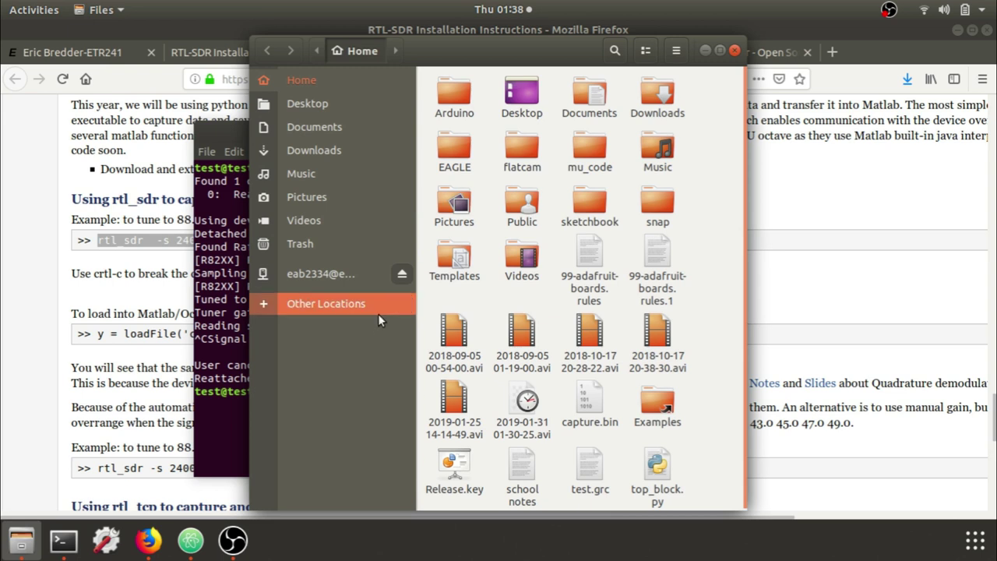
pyautogui.click(600, 402)
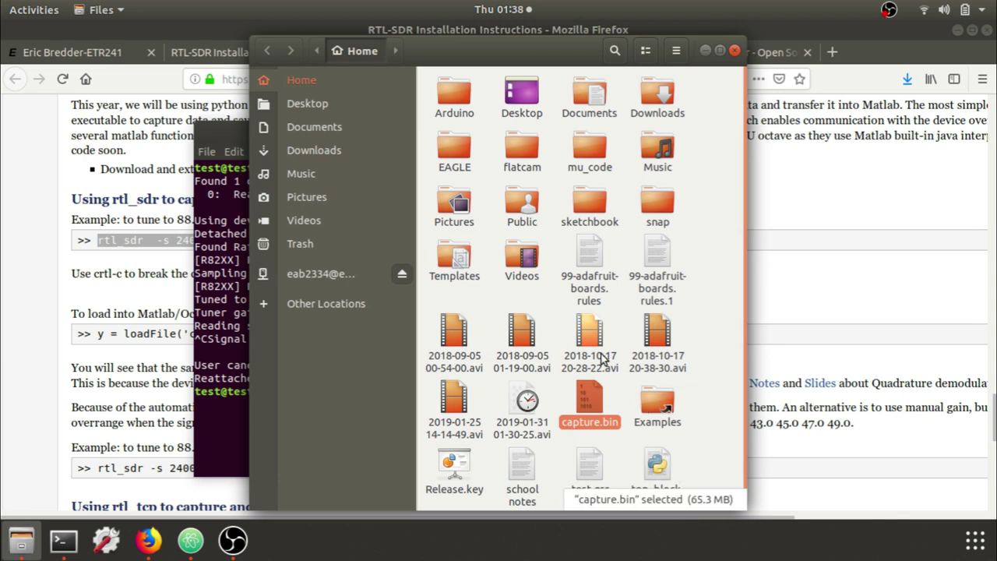
pyautogui.rightClick(598, 403)
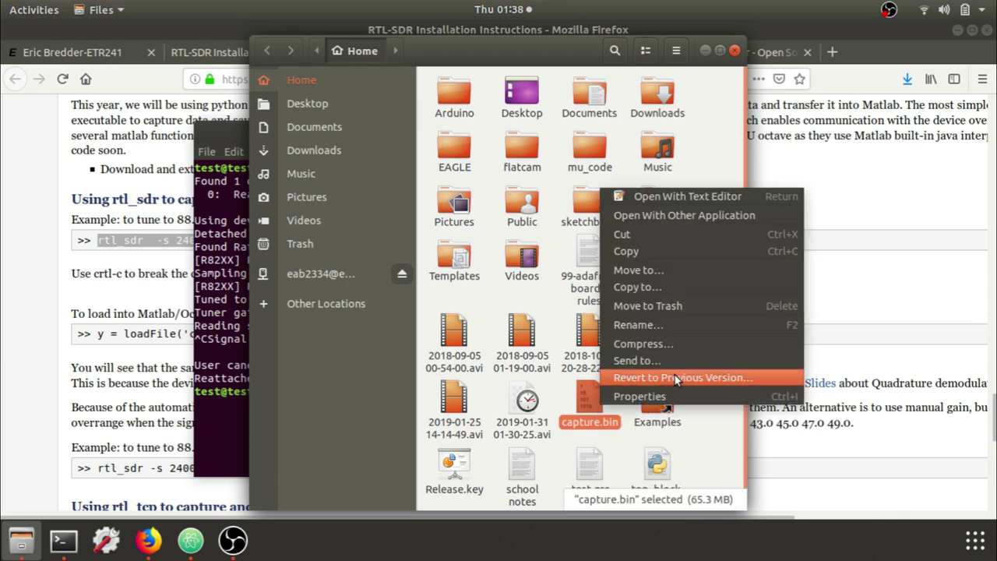
pyautogui.click(665, 305)
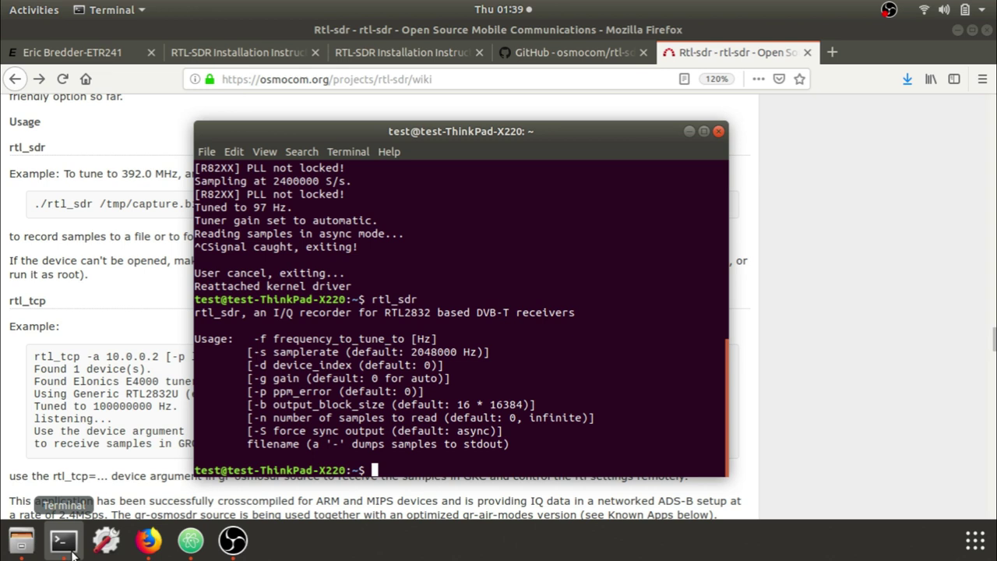
# Recall the earlier rtl_sdr capture command and insert '-d 1' before -s 2400000.
pyautogui.press('Up')
pyautogui.press('Left')
pyautogui.press('Left')
pyautogui.press('Left')
pyautogui.press('Left')
pyautogui.press('Left')
pyautogui.press('Left')
pyautogui.press('Left')
pyautogui.press('Left')
pyautogui.press('Left')
pyautogui.press('Left')
pyautogui.press('Left')
pyautogui.press('Left')
pyautogui.press('Left')
pyautogui.press('Left')
pyautogui.press('Left')
pyautogui.press('Left')
pyautogui.press('Left')
pyautogui.press('Left')
pyautogui.press('Left')
pyautogui.press('Left')
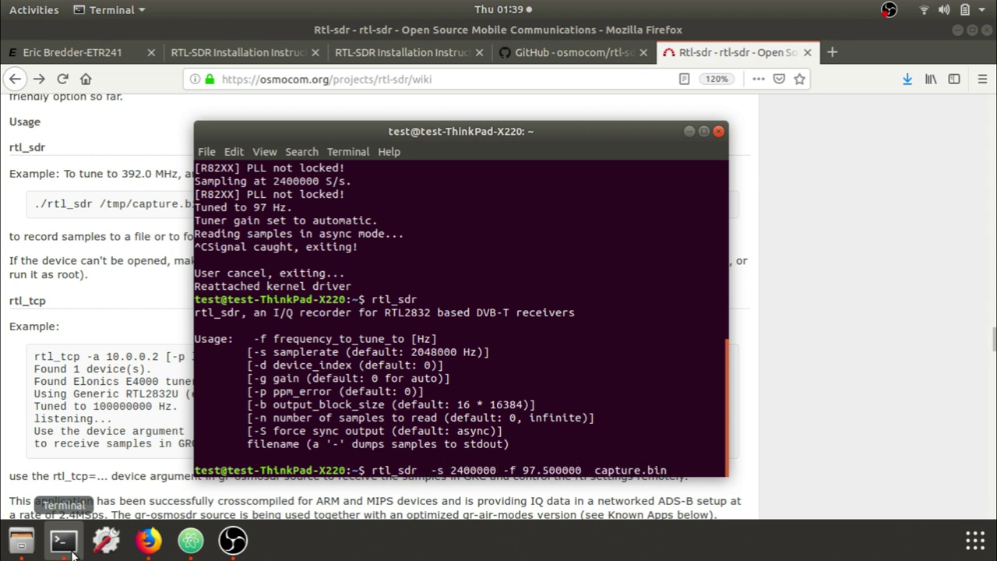
pyautogui.write('-d')
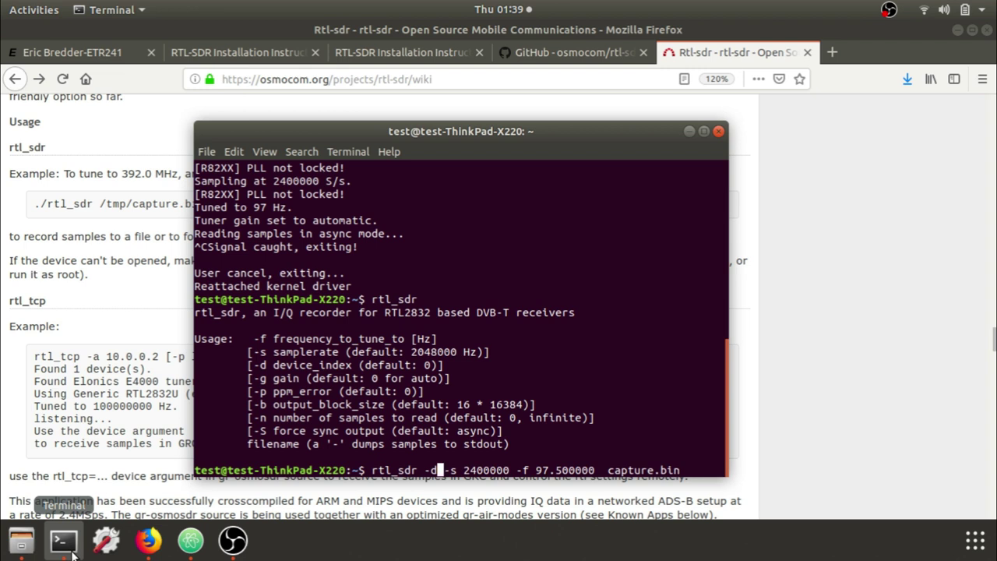
pyautogui.write(' 1')
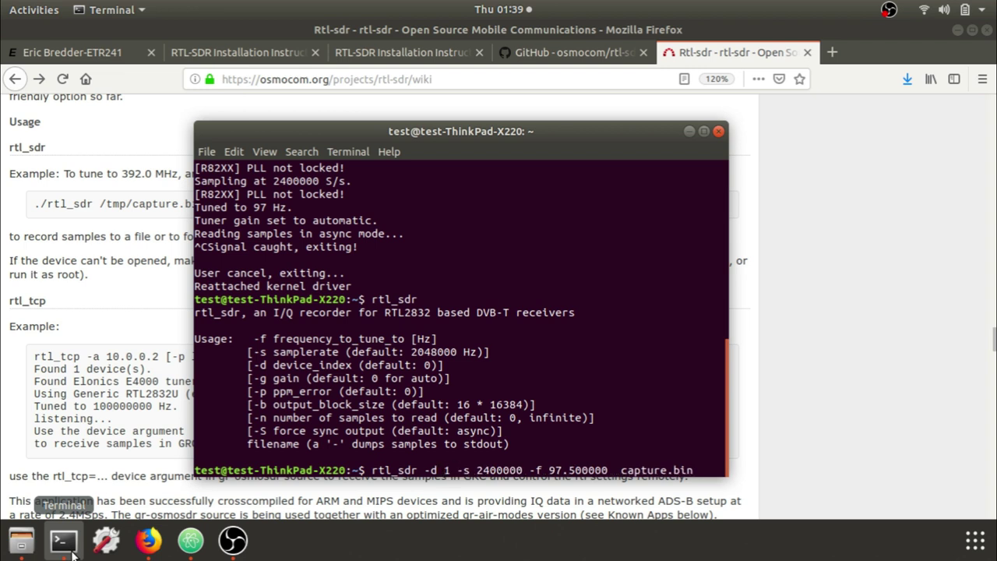